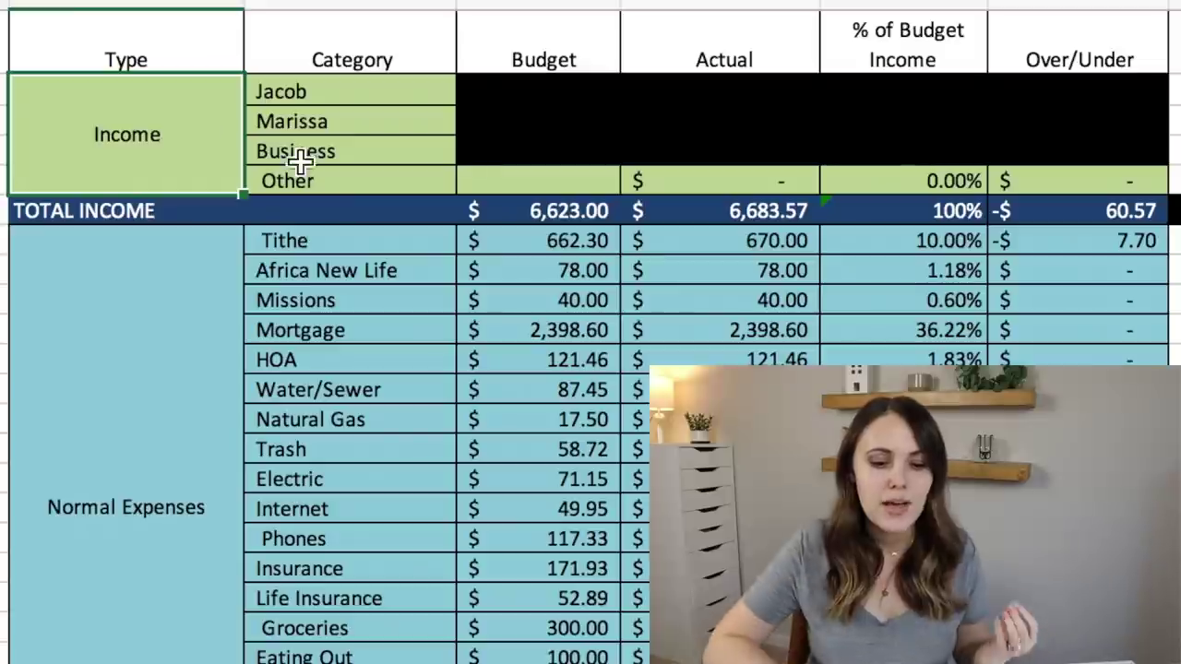
- Review the Business income category and compare the budgeted and actual amounts for TOTAL INCOME
left_click(404, 155)
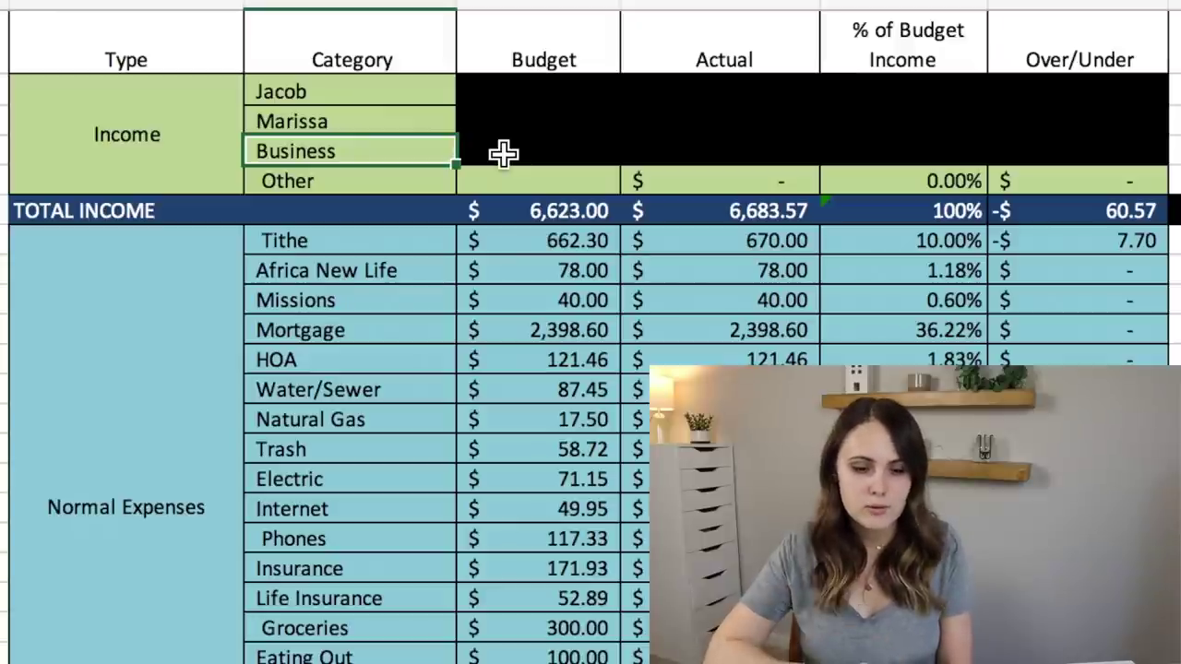
left_click(506, 213)
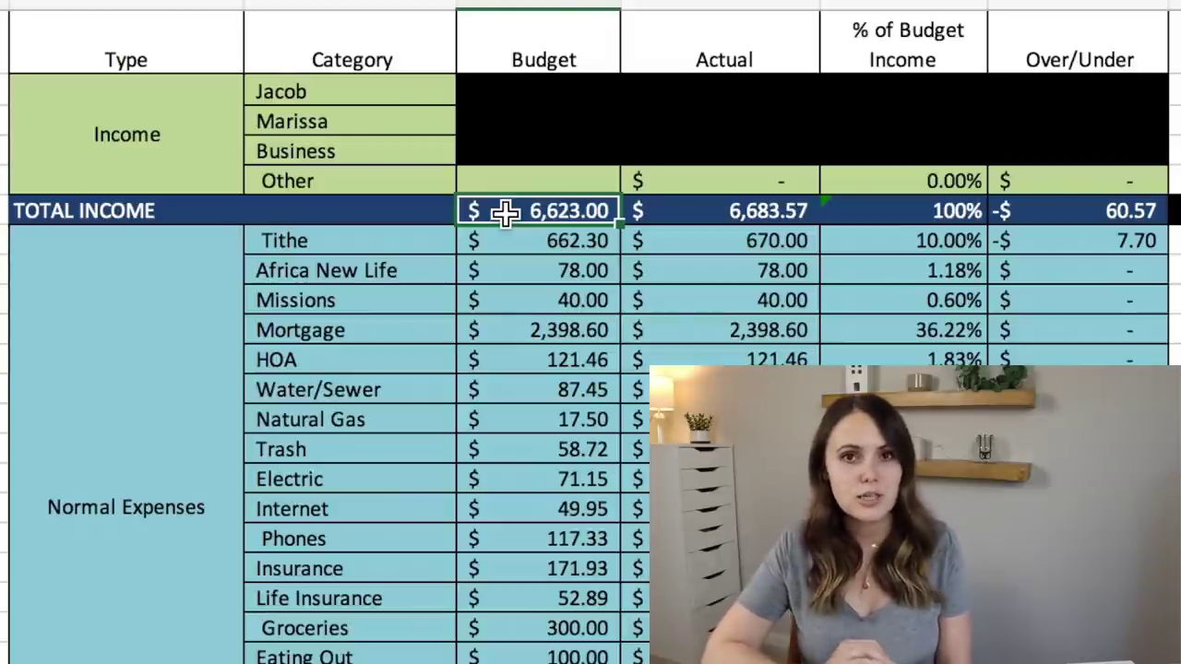
left_click(679, 208)
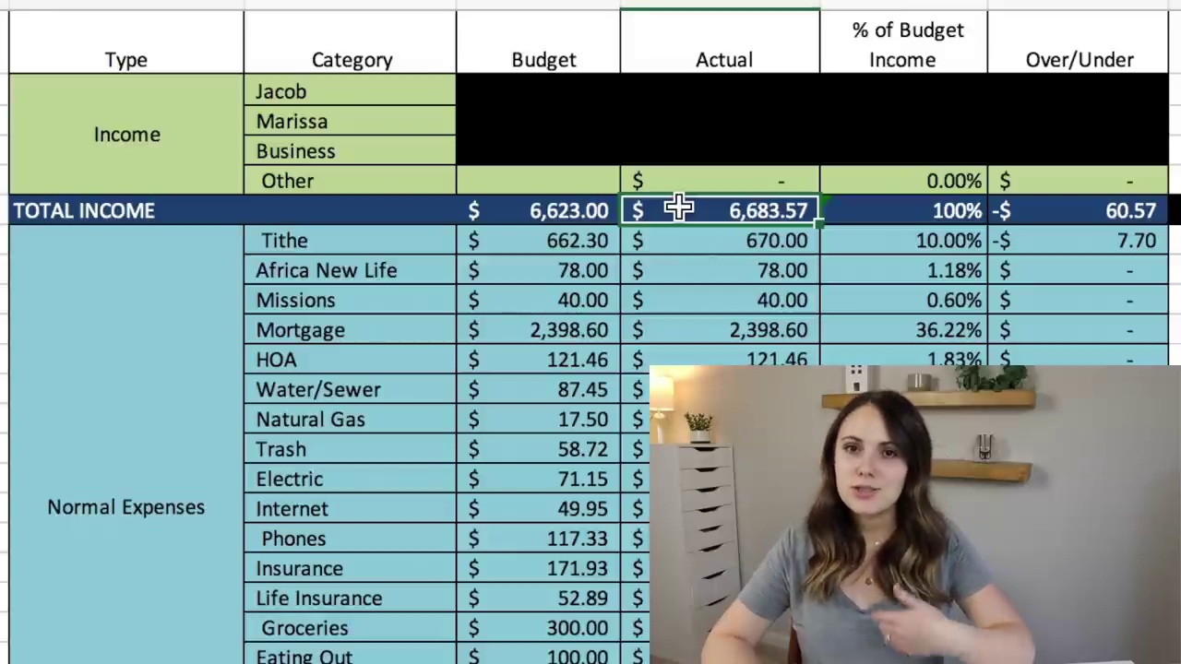
- Review the actual amounts for Tithe, Africa New Life, Missions and Mortgage, including the mortgage's percentage of budget income
key("Down")
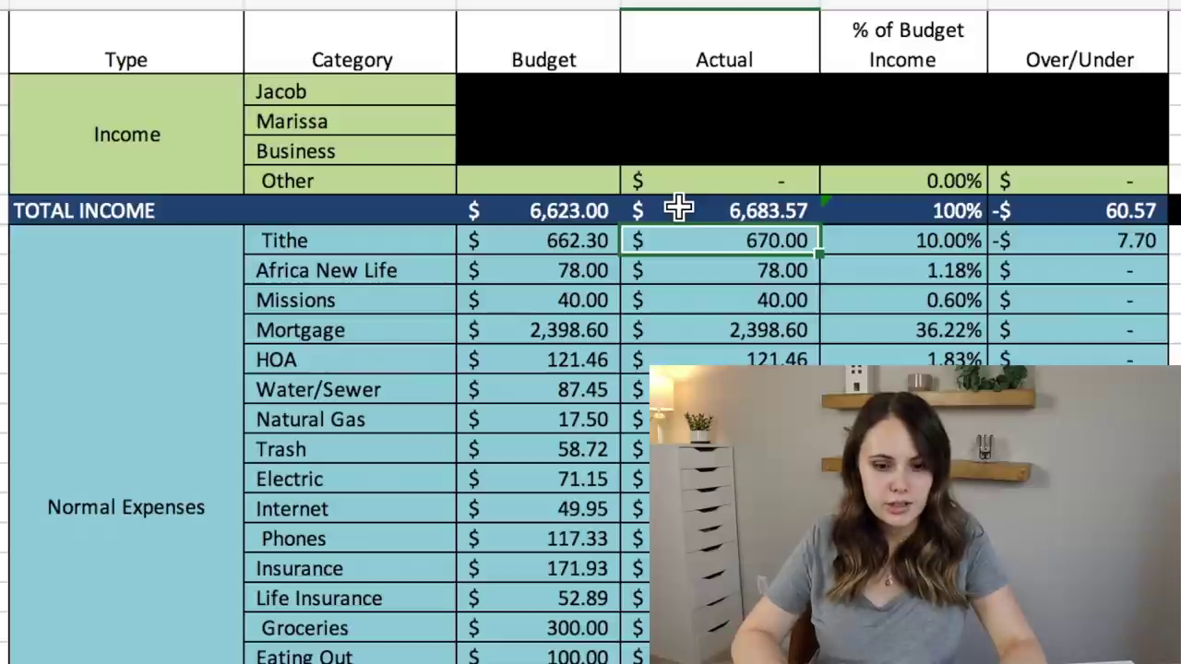
key("Down")
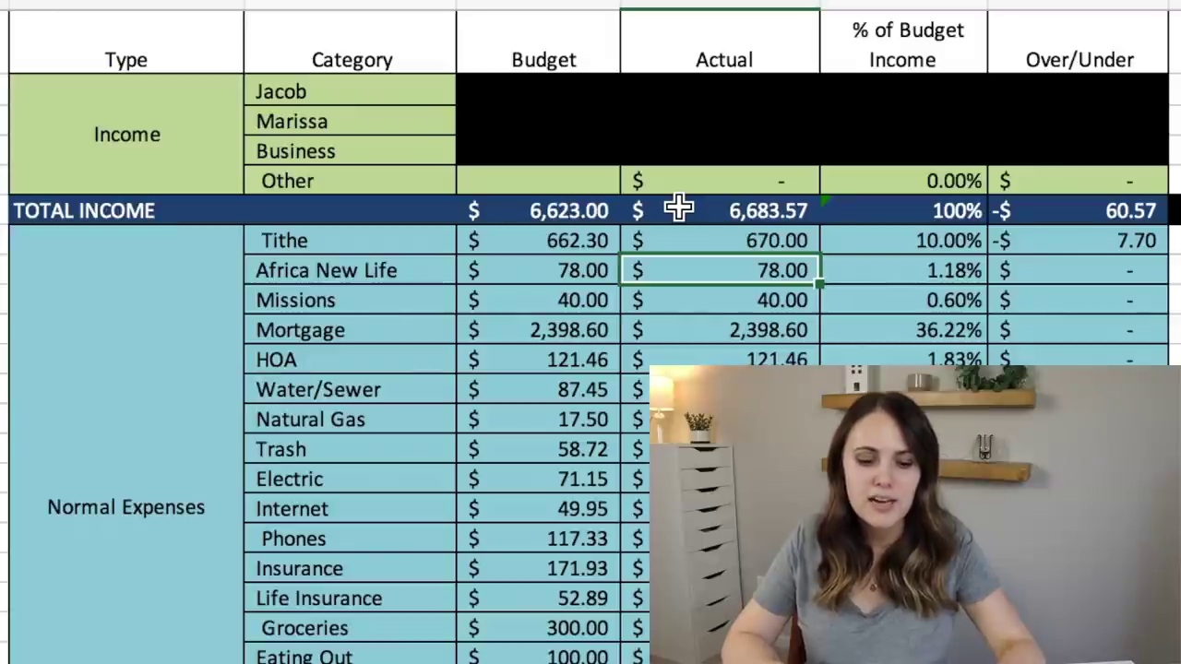
key("Down")
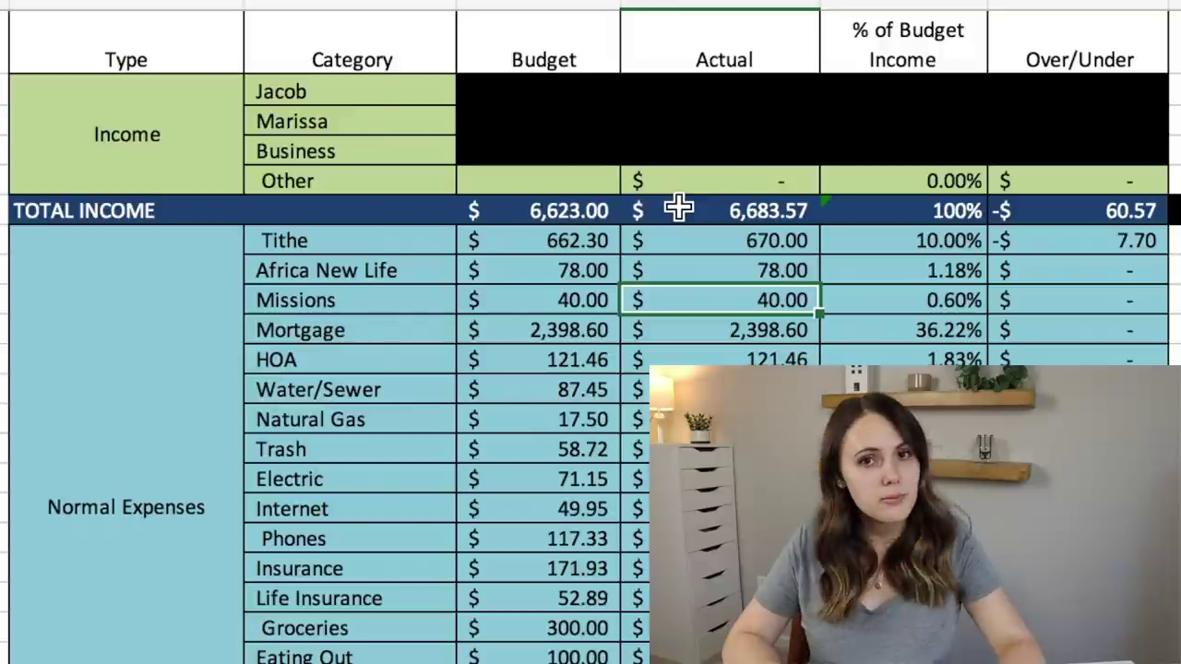
key("Down")
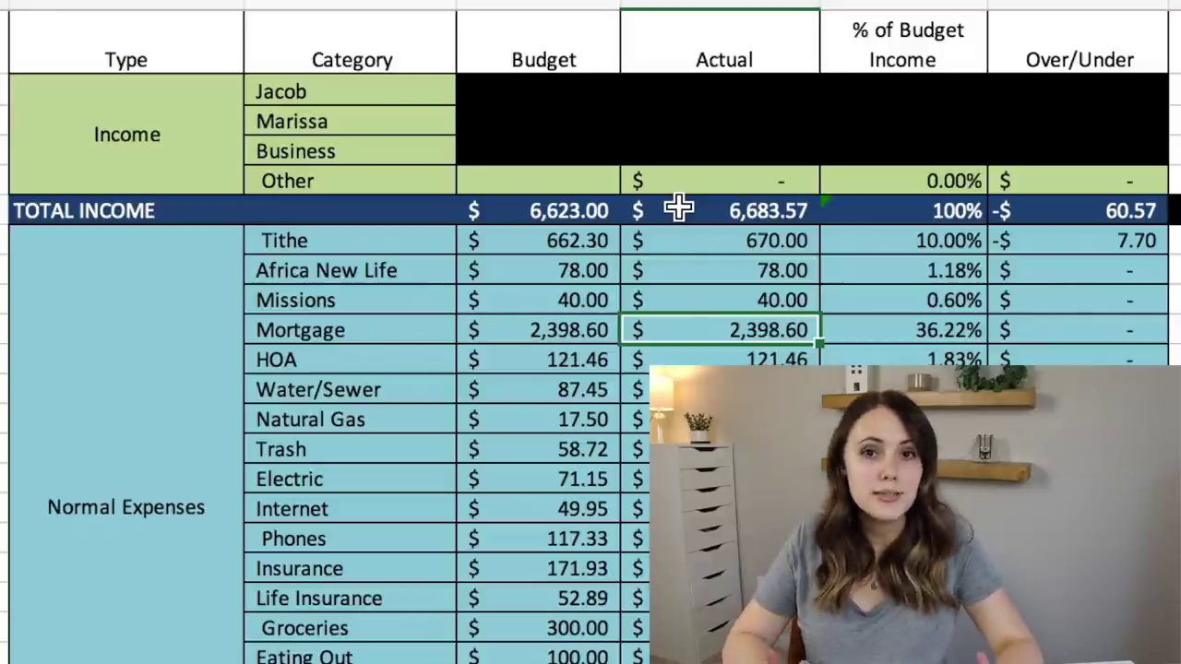
key("Right")
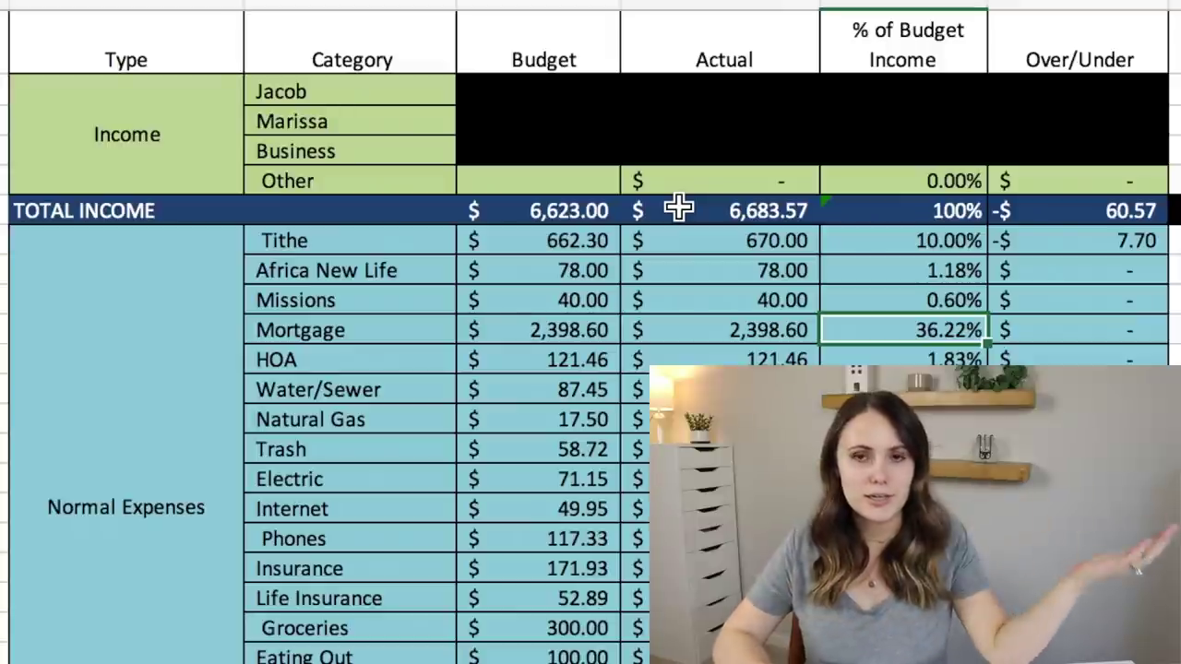
key("Left")
- Examine the actual HOA, Water/Sewer, Natural Gas, Trash and Electric expenses, comparing Electric with its budget
key("Down")
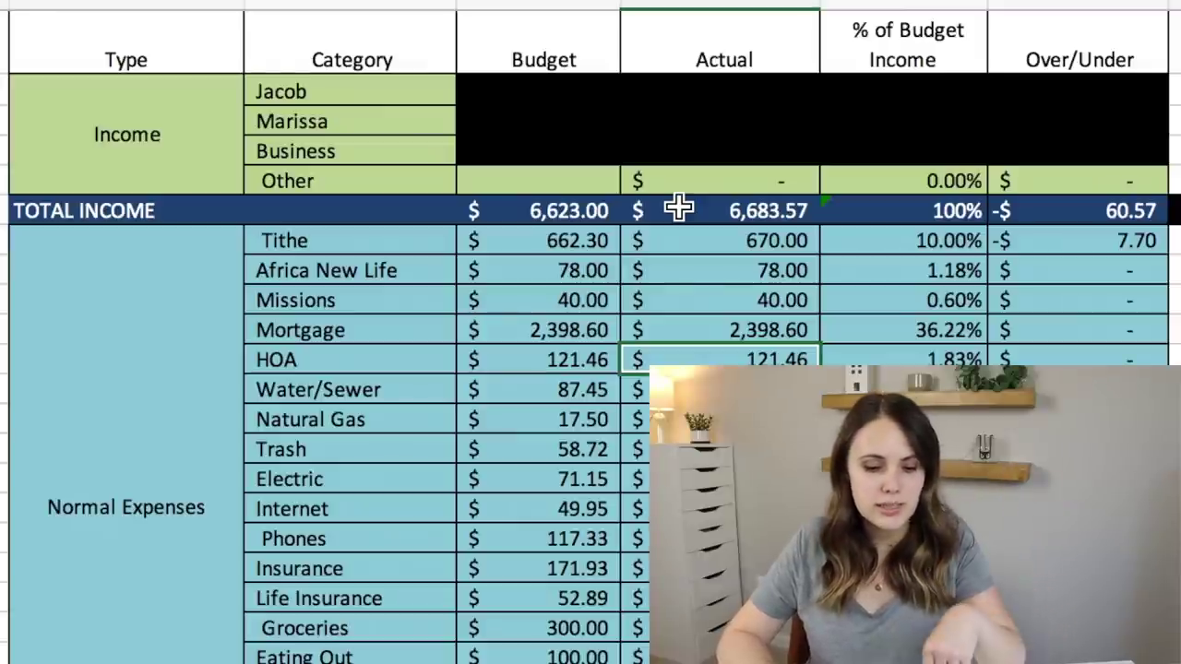
key("Down")
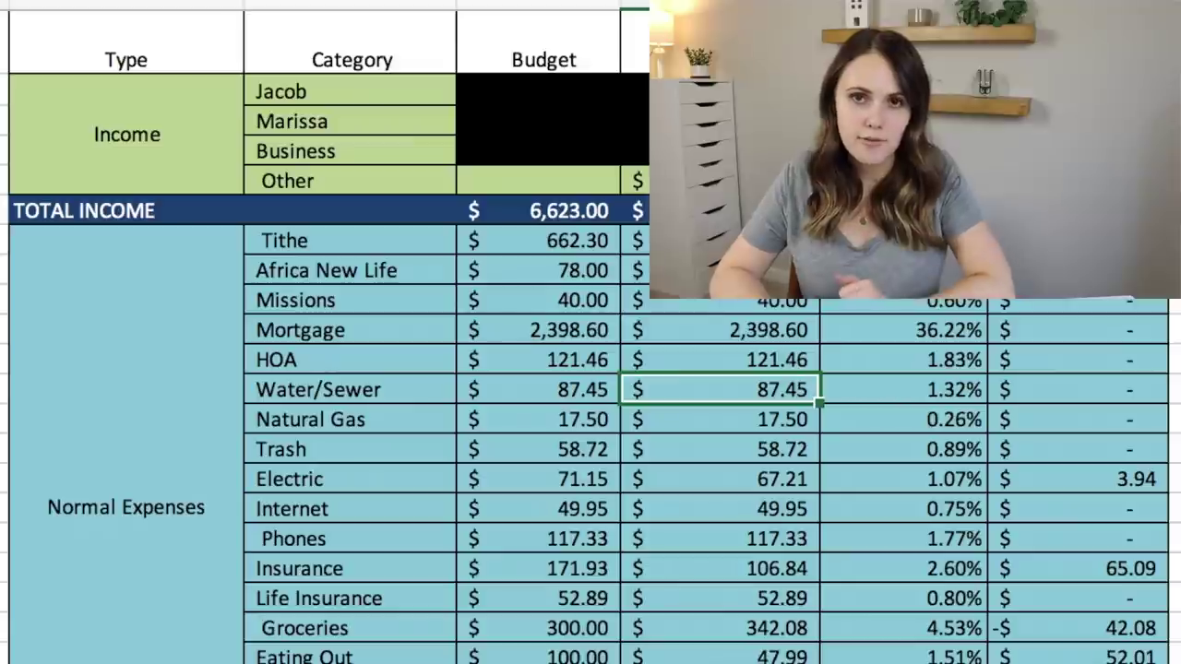
left_click(720, 419)
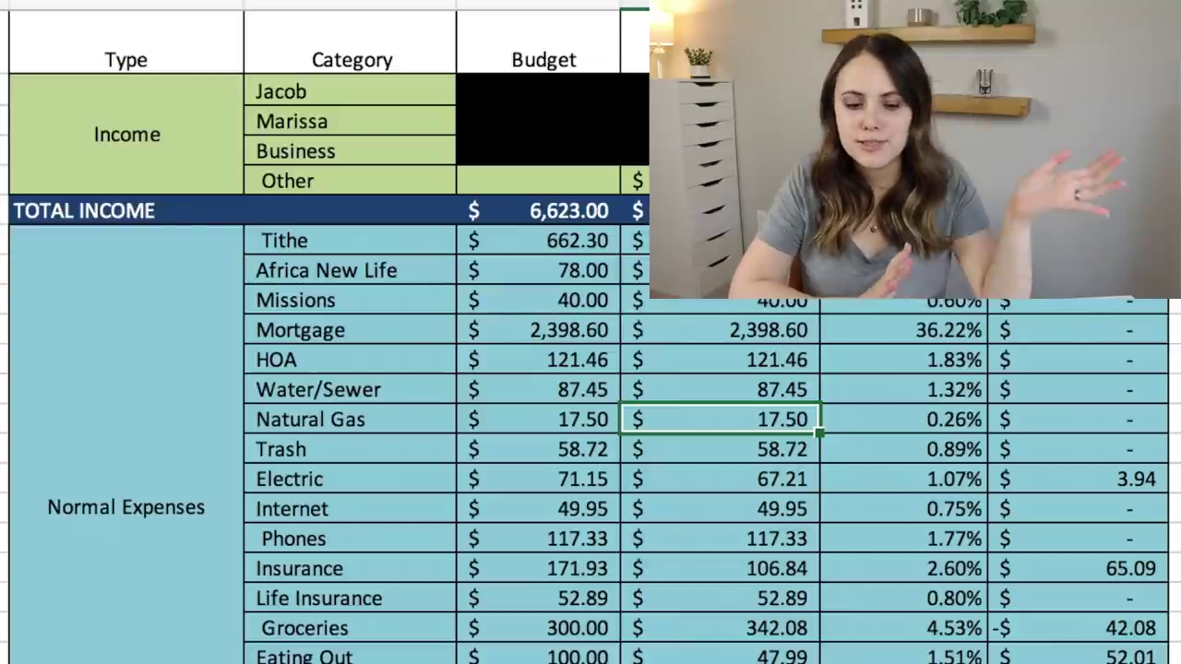
left_click(720, 449)
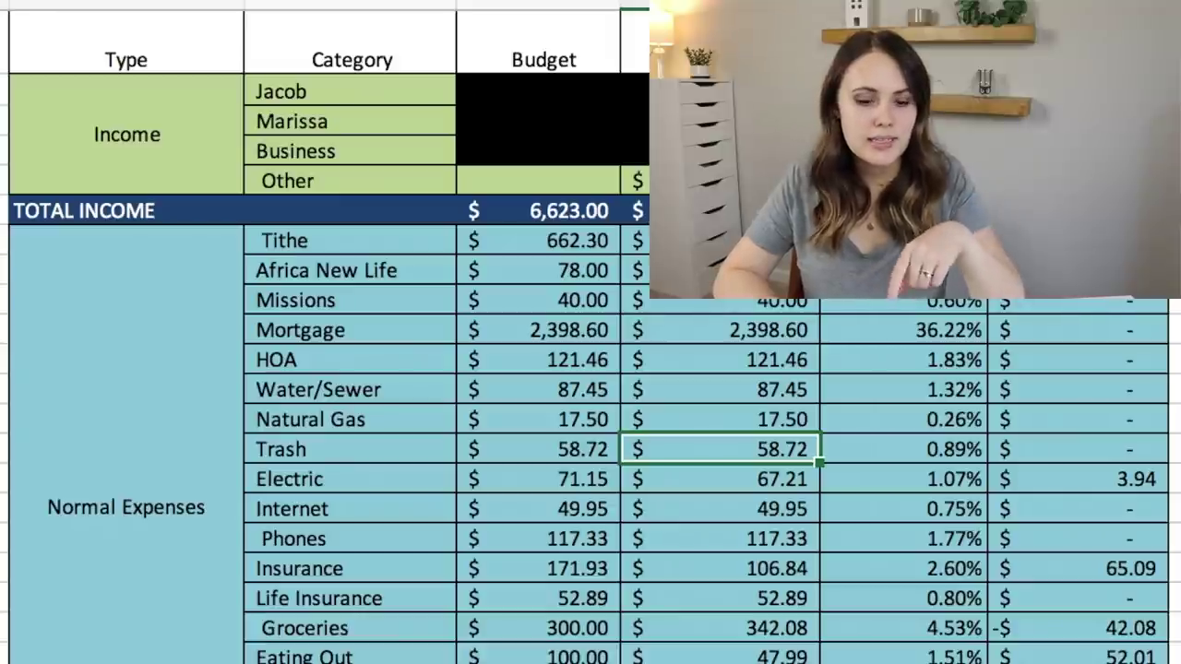
left_click(720, 479)
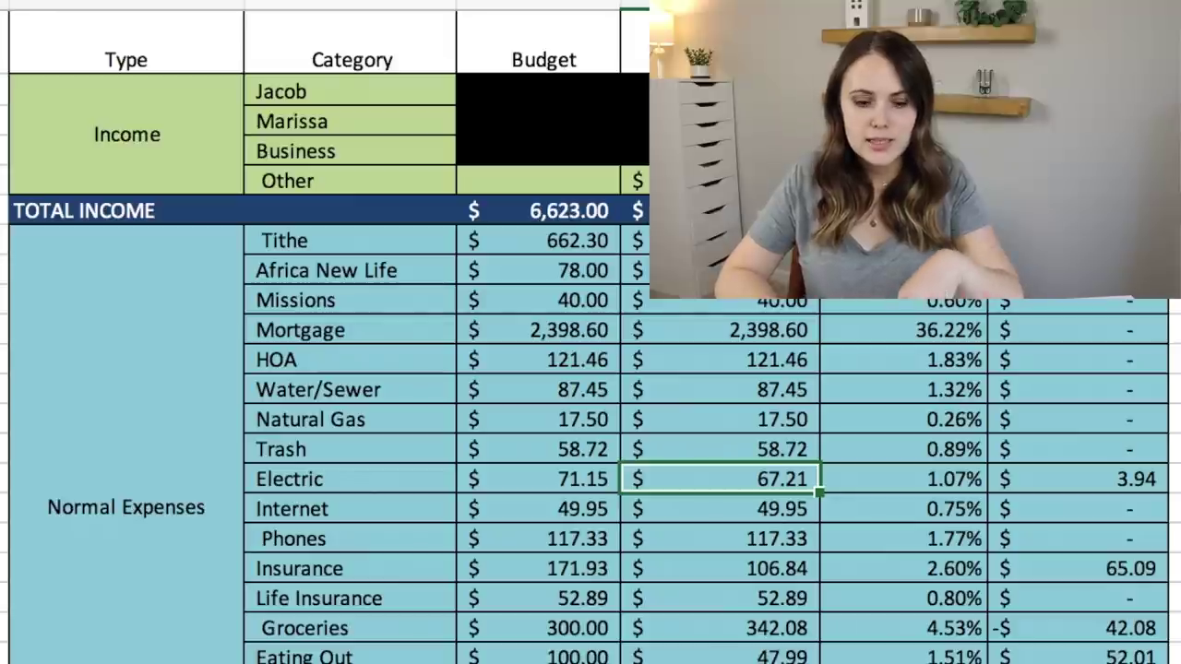
left_click(544, 479)
left_click(719, 479)
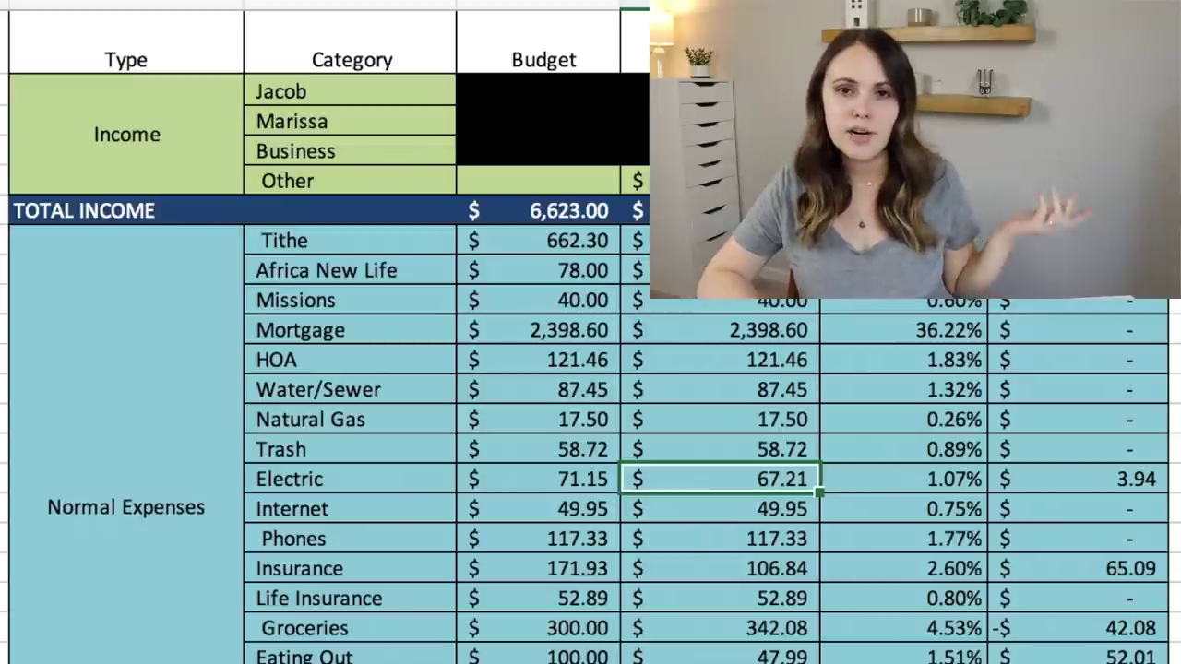
- Examine the actual Internet, Phones and Insurance expenses, comparing Insurance with its budgeted amount
left_click(720, 509)
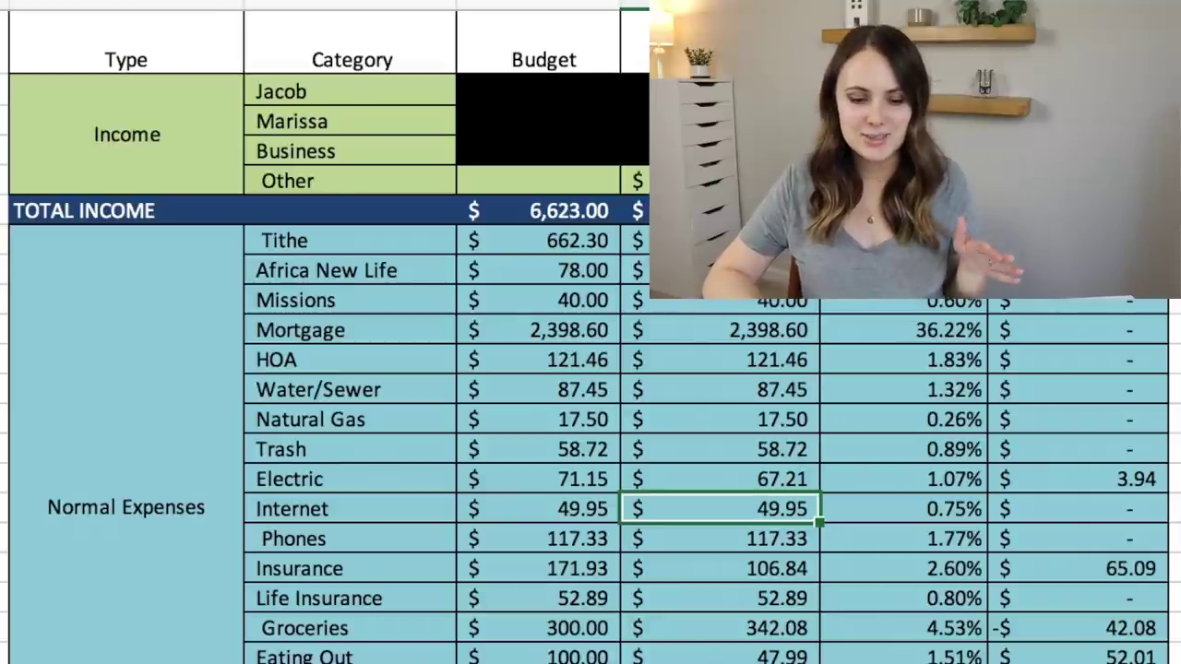
left_click(720, 538)
left_click(720, 509)
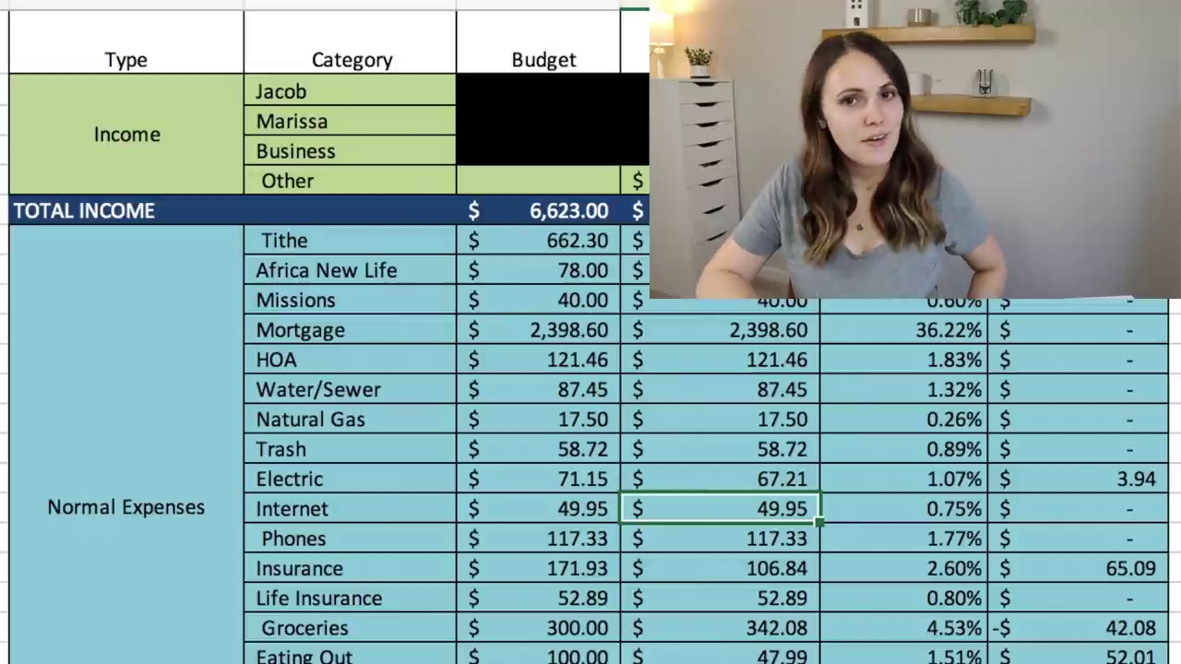
left_click(720, 538)
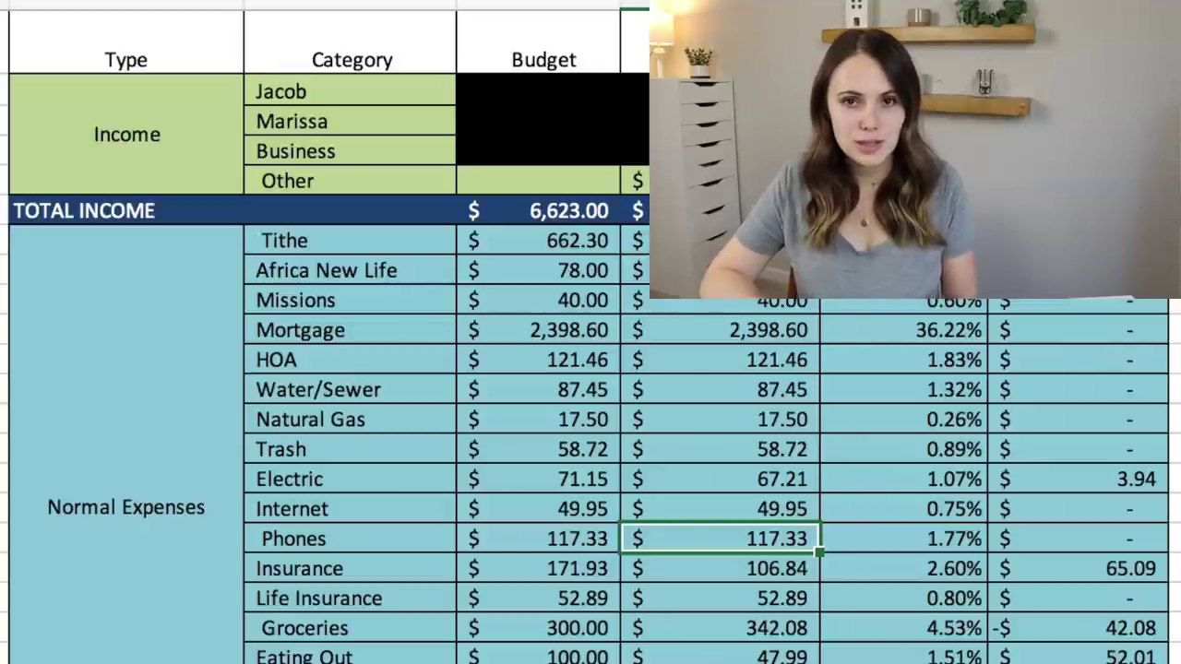
left_click(720, 569)
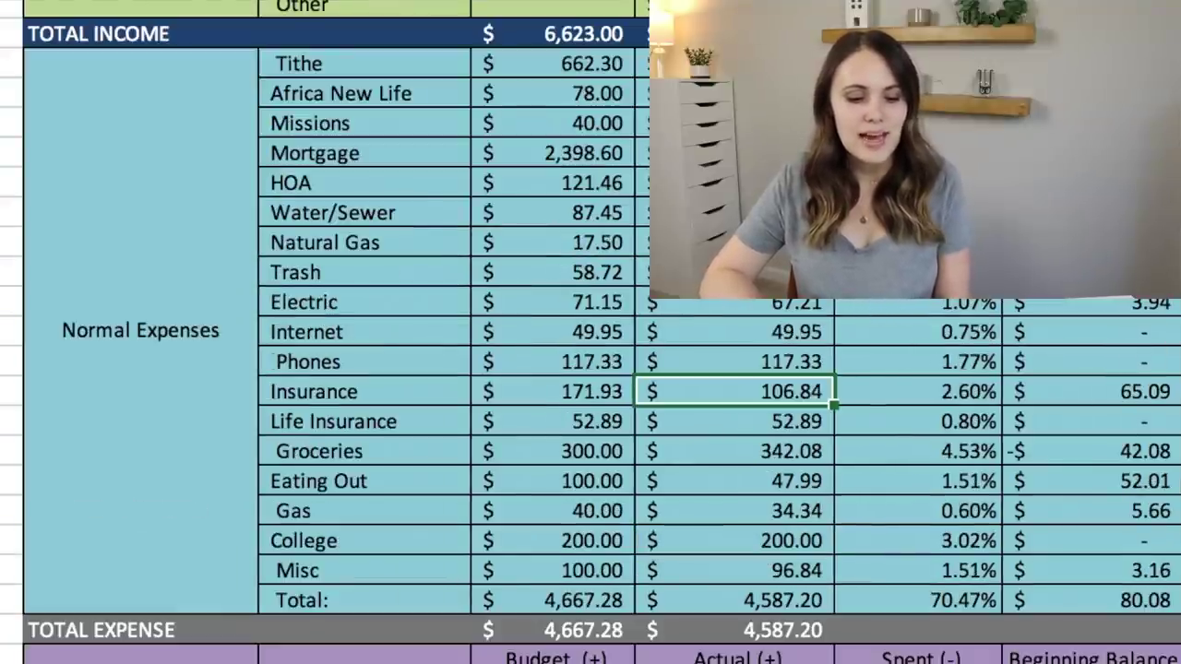
left_click(554, 391)
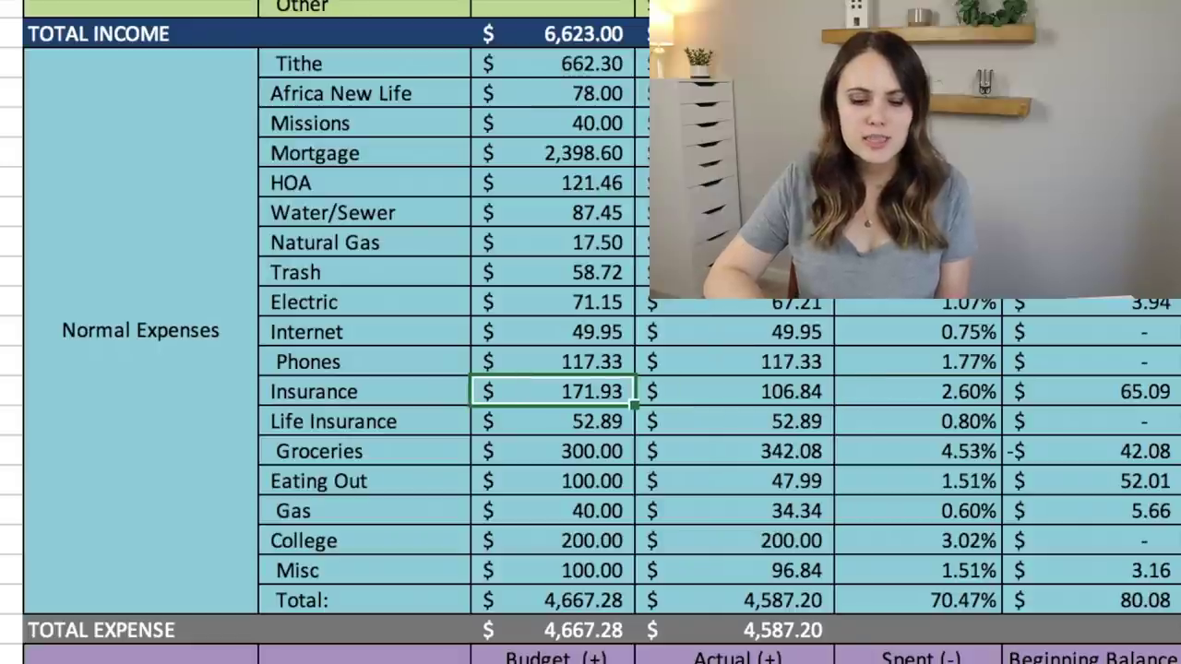
left_click(738, 391)
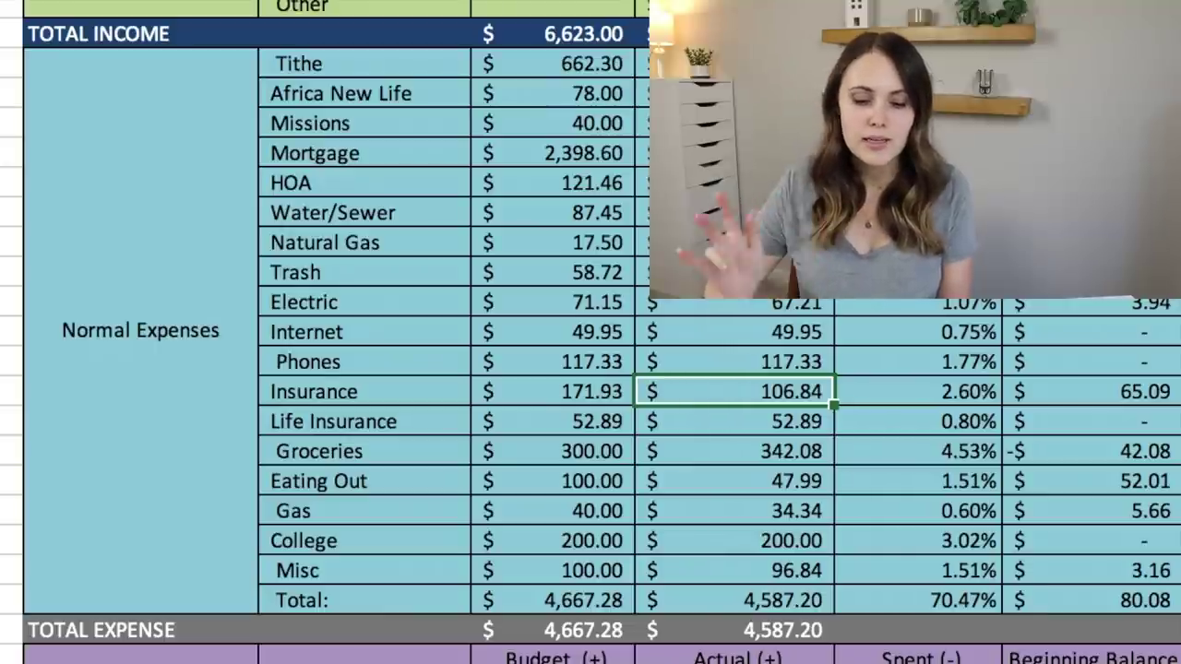
- Check the actual Life Insurance expense and compare the actual Groceries and Eating Out spending with their budgets
left_click(739, 420)
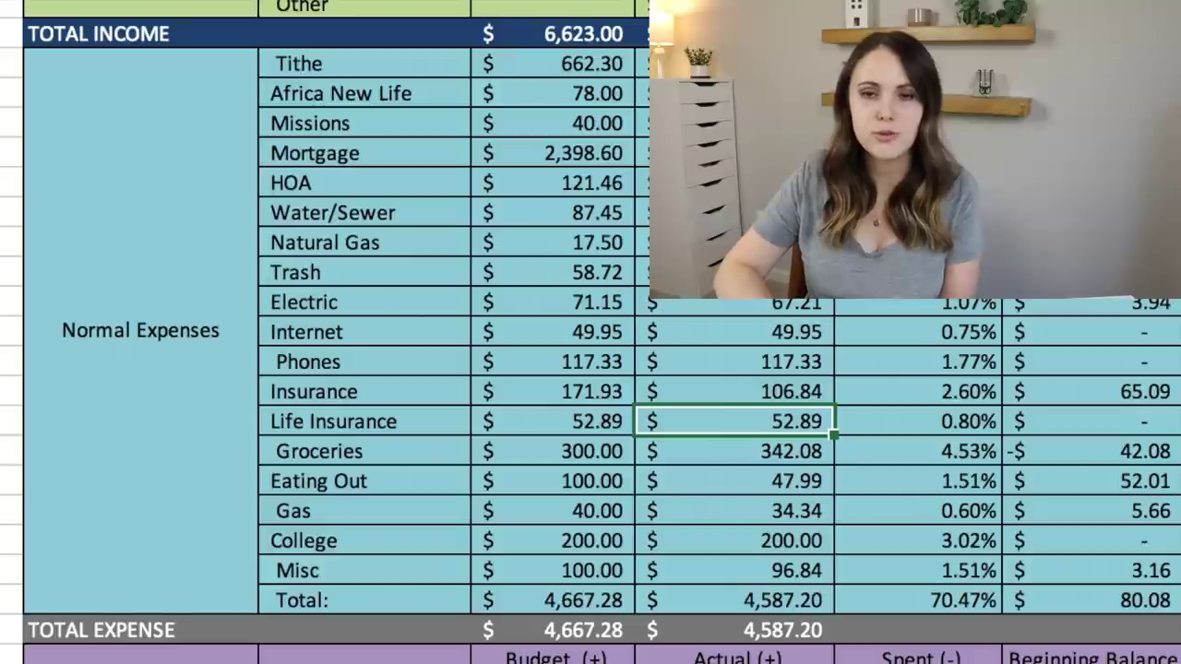
left_click(738, 450)
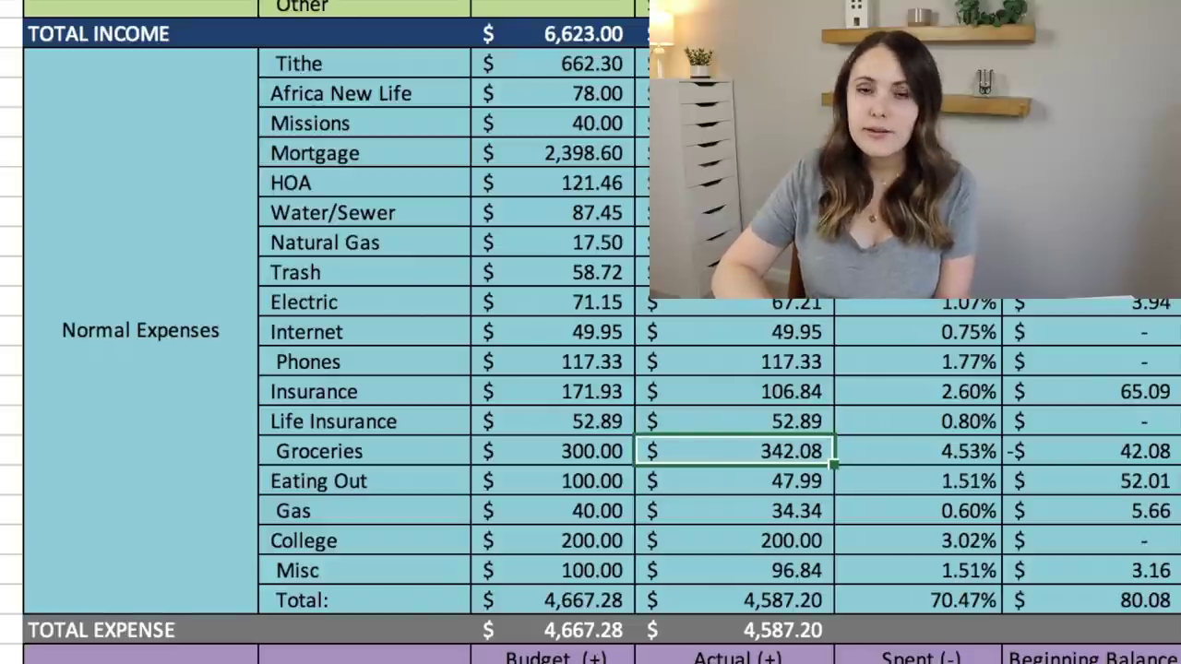
left_click(553, 451)
left_click(738, 451)
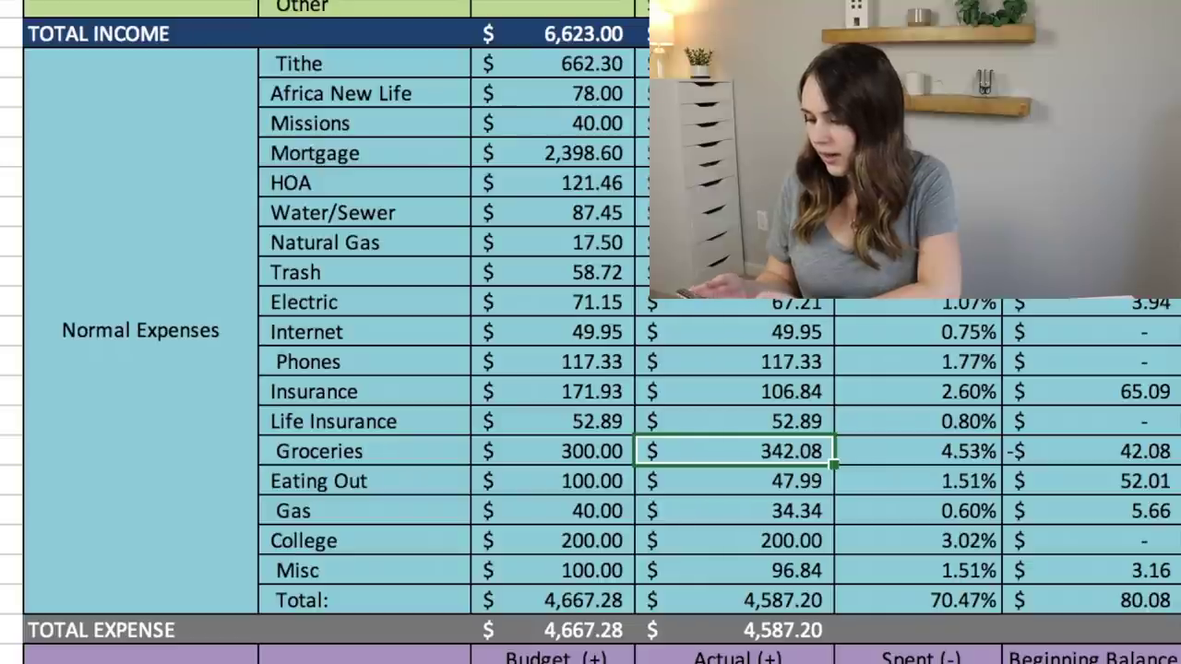
left_click(735, 481)
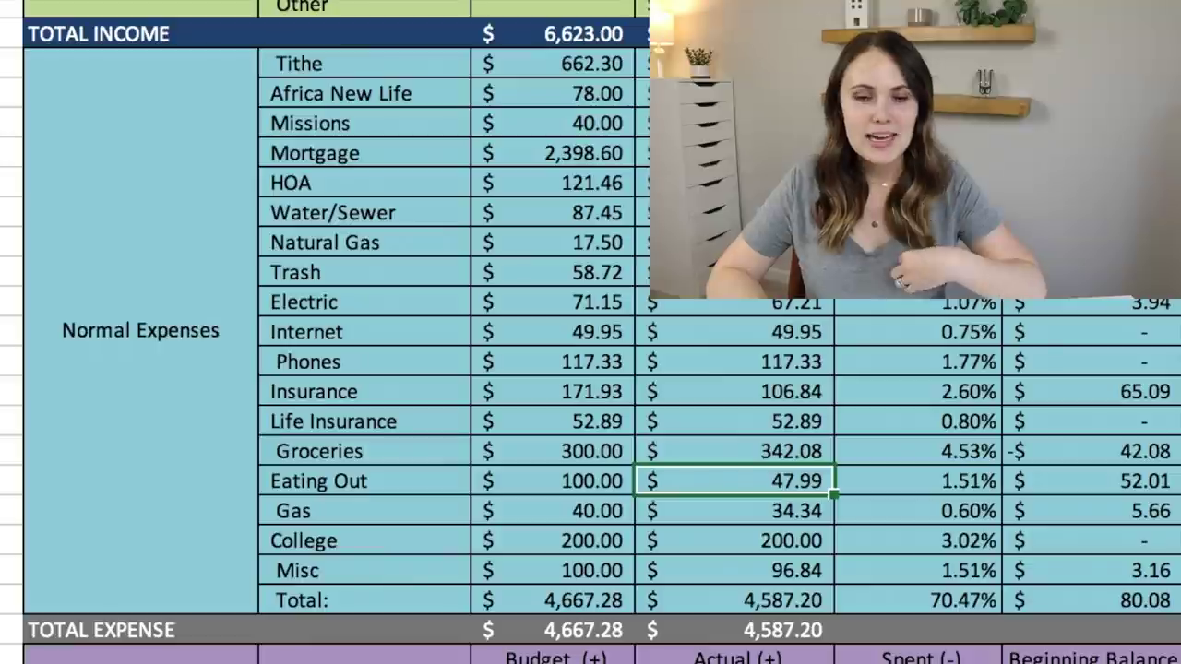
left_click(552, 481)
left_click(735, 481)
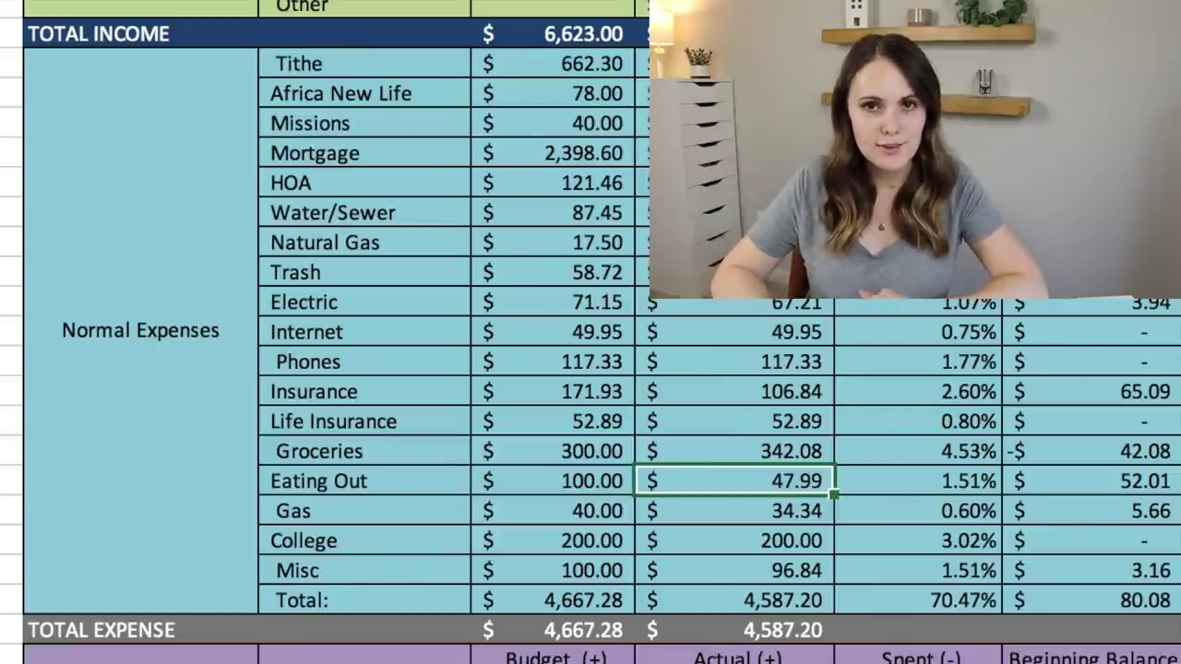
- Review the actual Gas, College and Misc expenses and the actual total for Normal Expenses
left_click(402, 503)
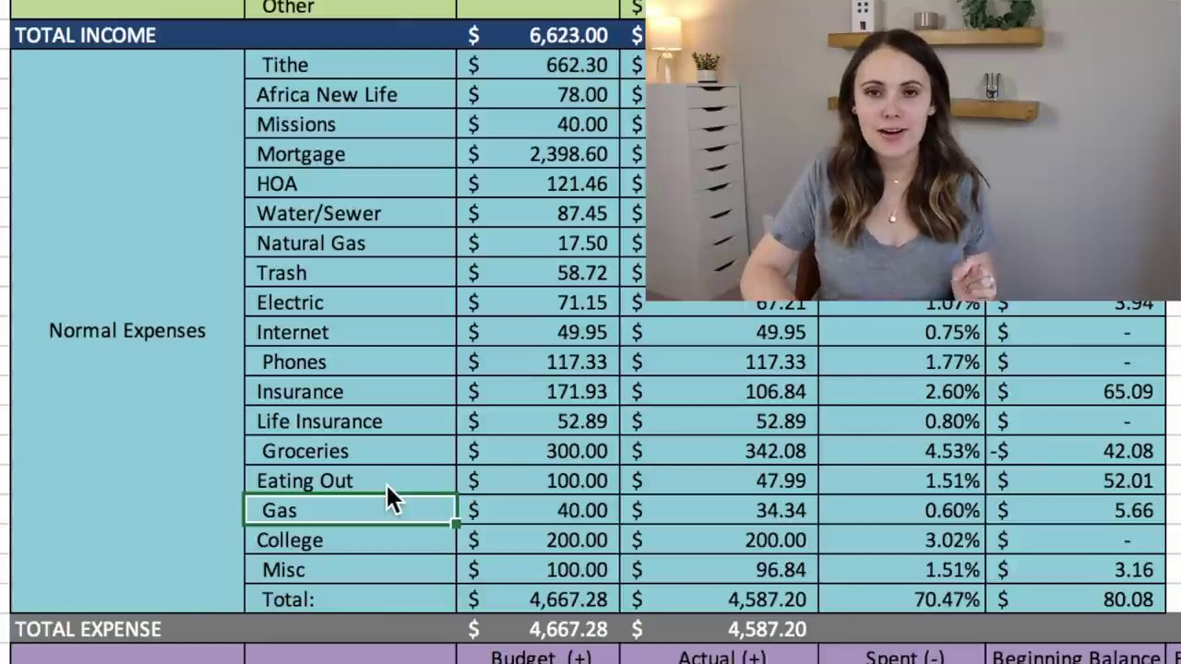
key("Right")
key("Right")
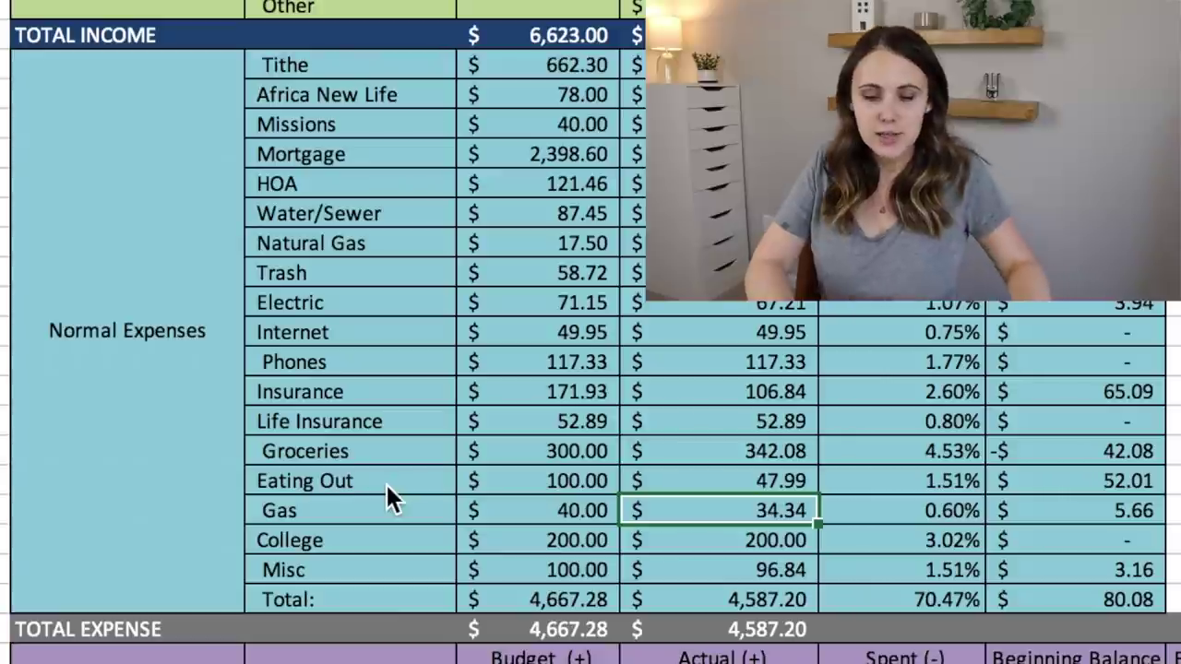
key("Down")
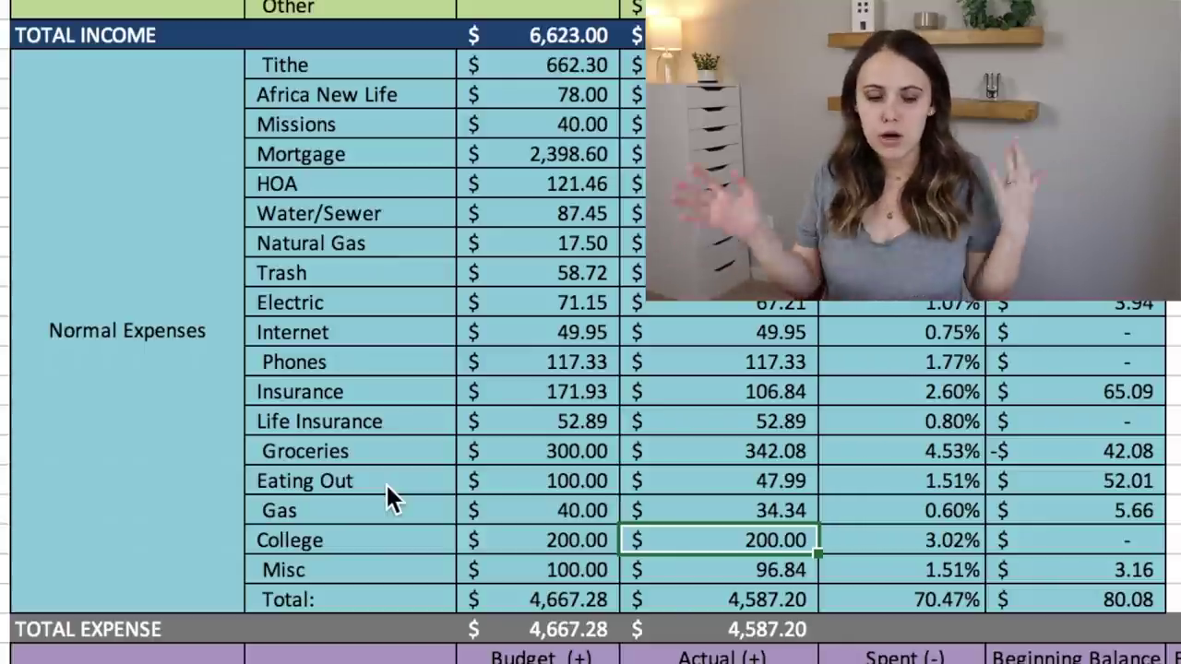
key("Down")
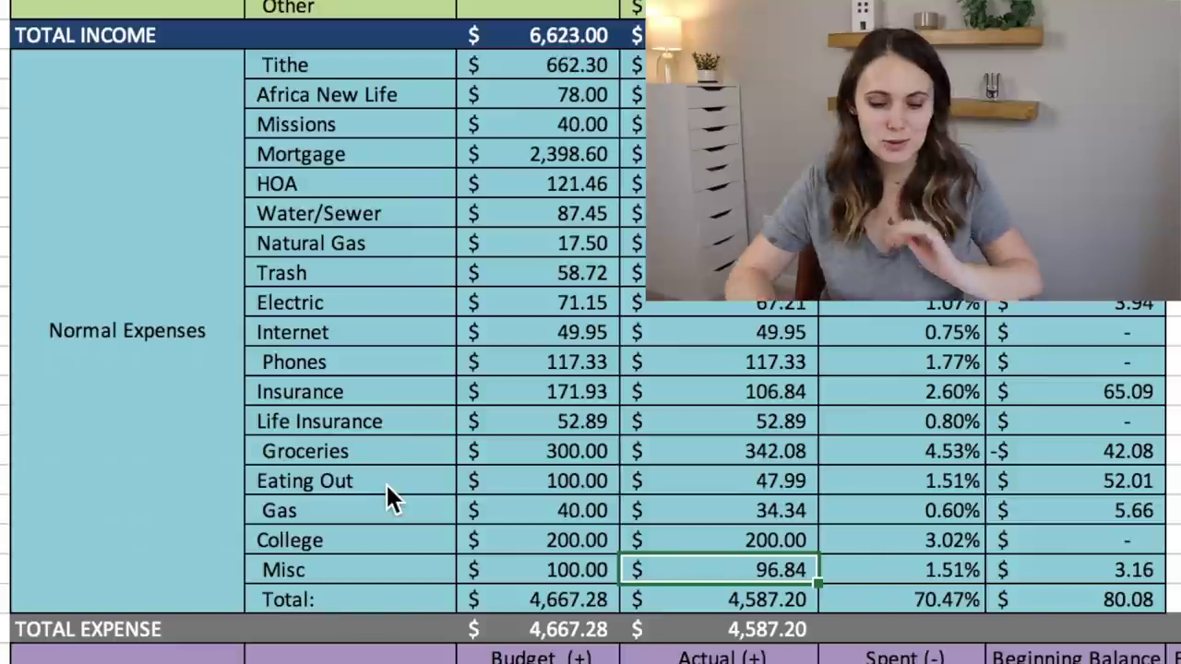
key("Down")
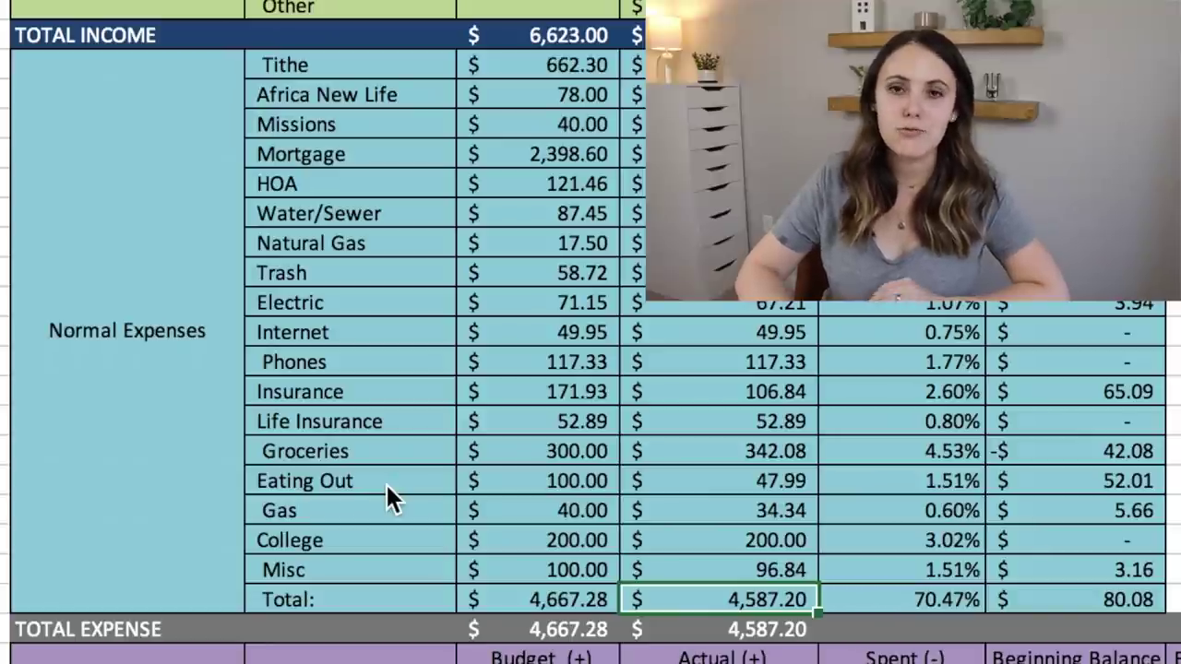
- Examine the Emergency Fund's spent amount, beginning balance and ending balance in the Saving Items section
scroll(386, 482, "down", 1)
scroll(386, 495, "down", 4)
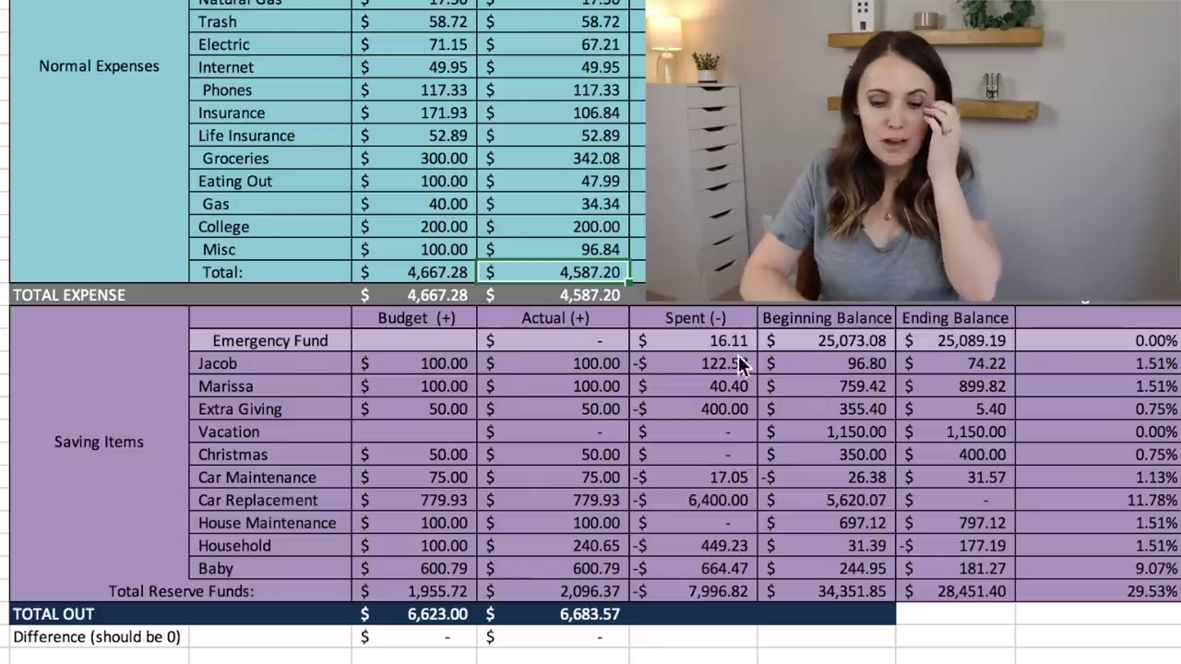
left_click(673, 348)
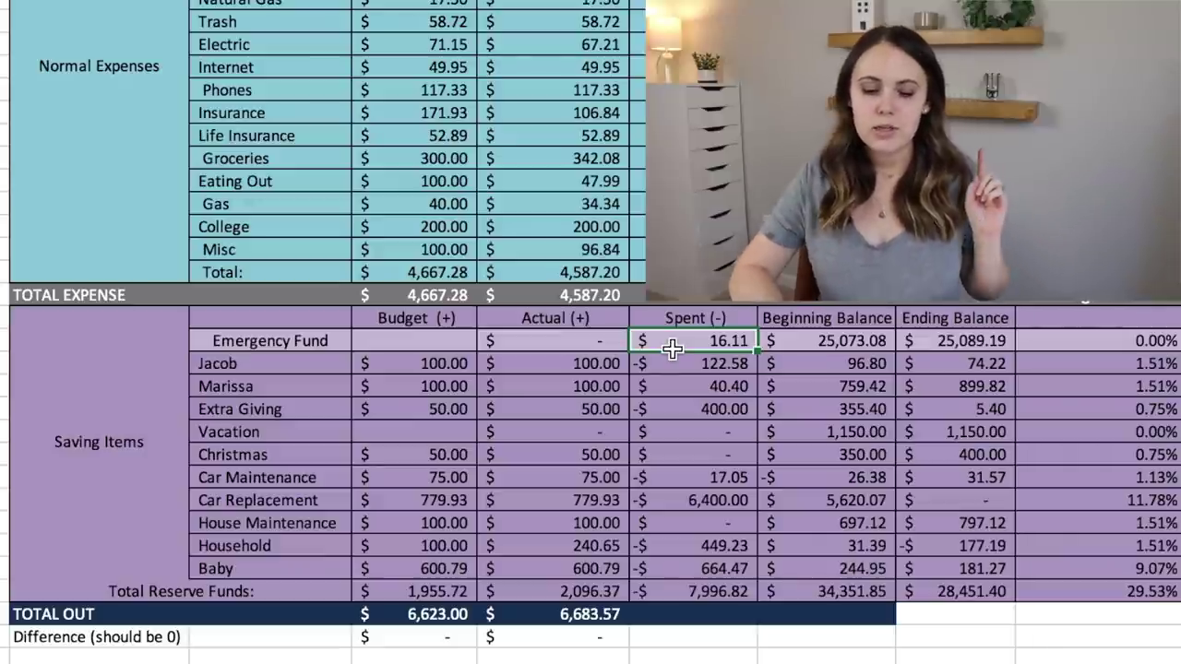
key("Right")
key("Right")
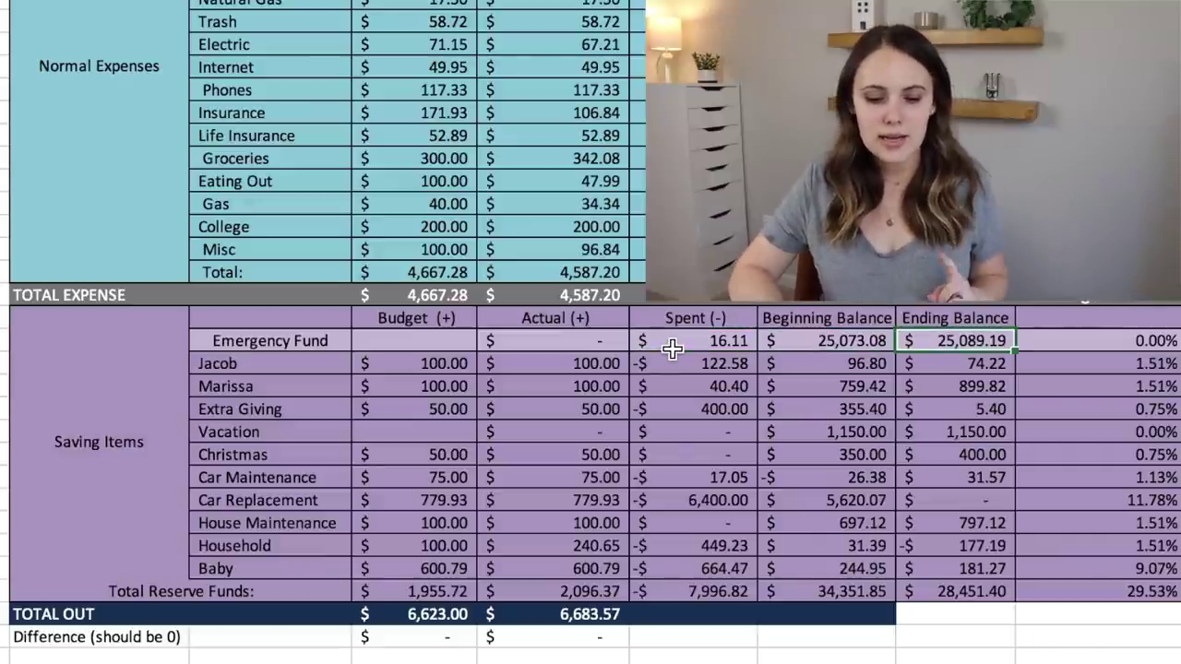
- Examine the two personal savings items below the Emergency Fund, checking the first one's actual and spent amounts and the second one's spent amount and ending balance
key("Left")
key("Left")
key("Left")
key("Down")
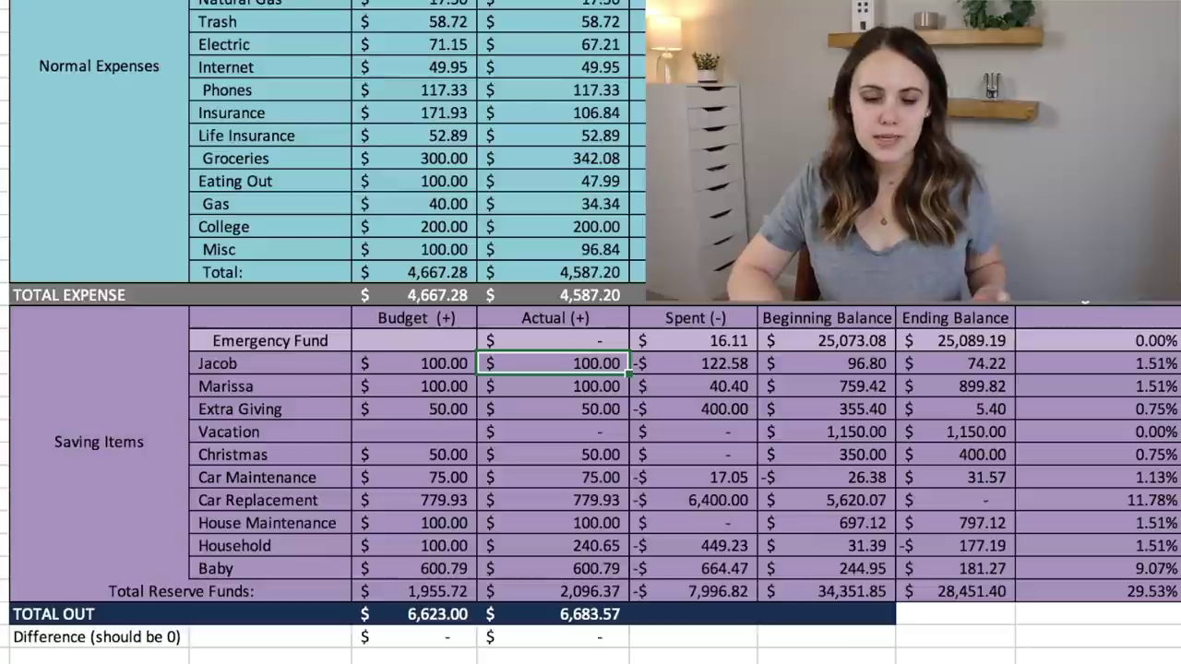
key("Right")
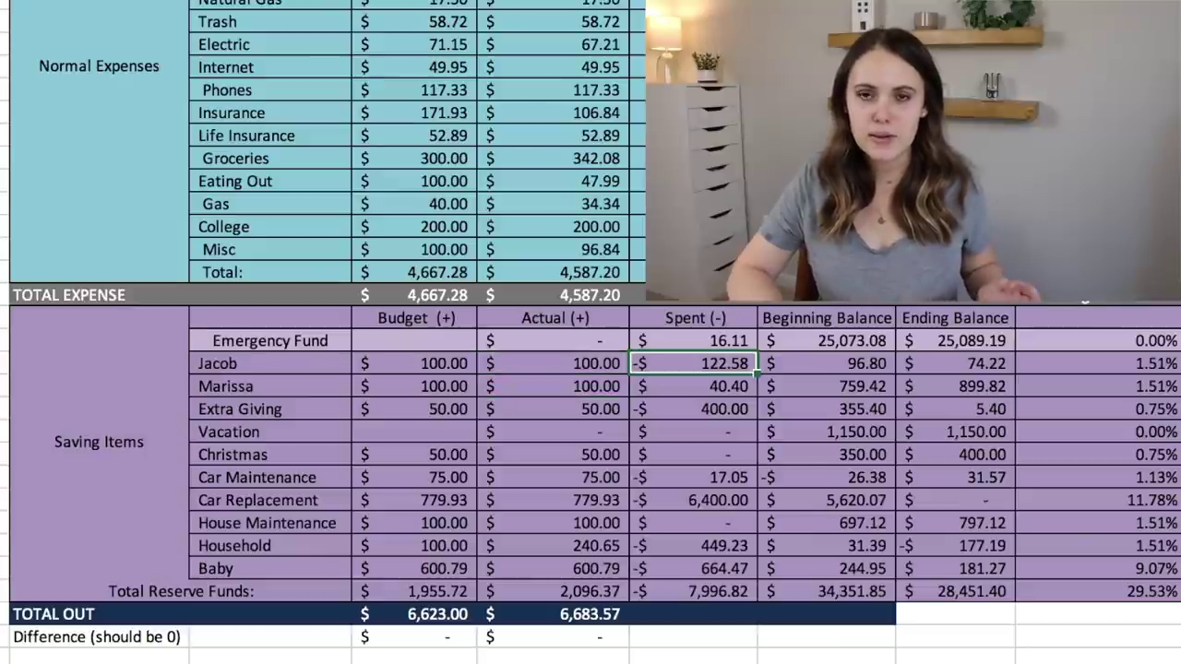
key("Down")
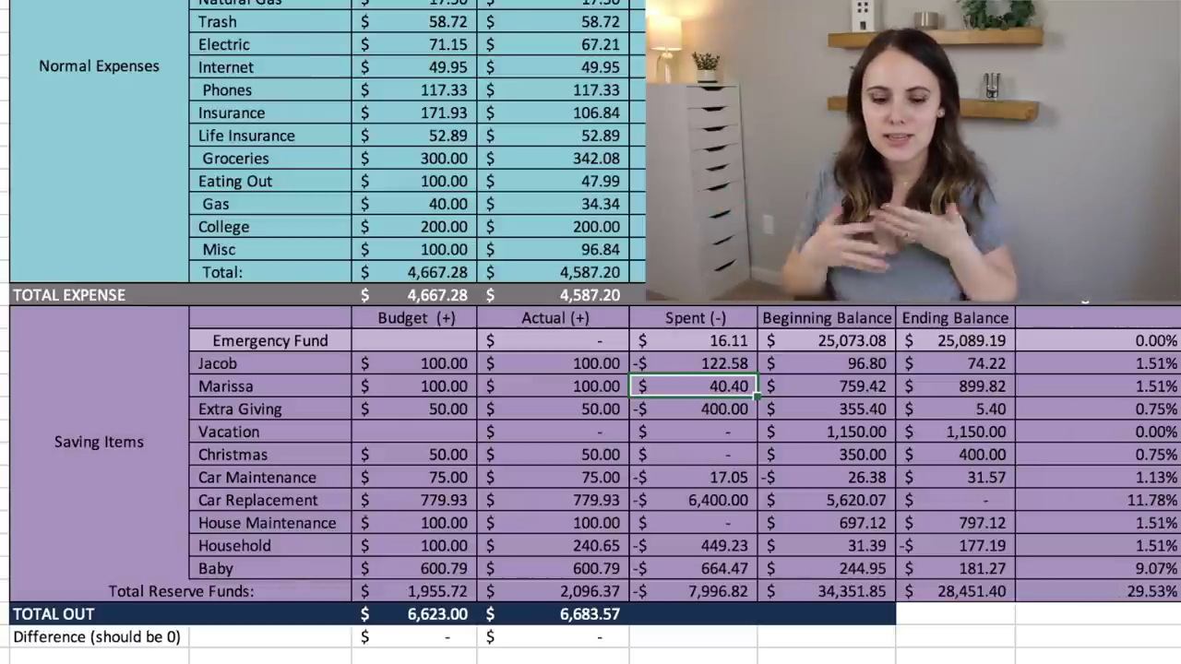
left_click(955, 386)
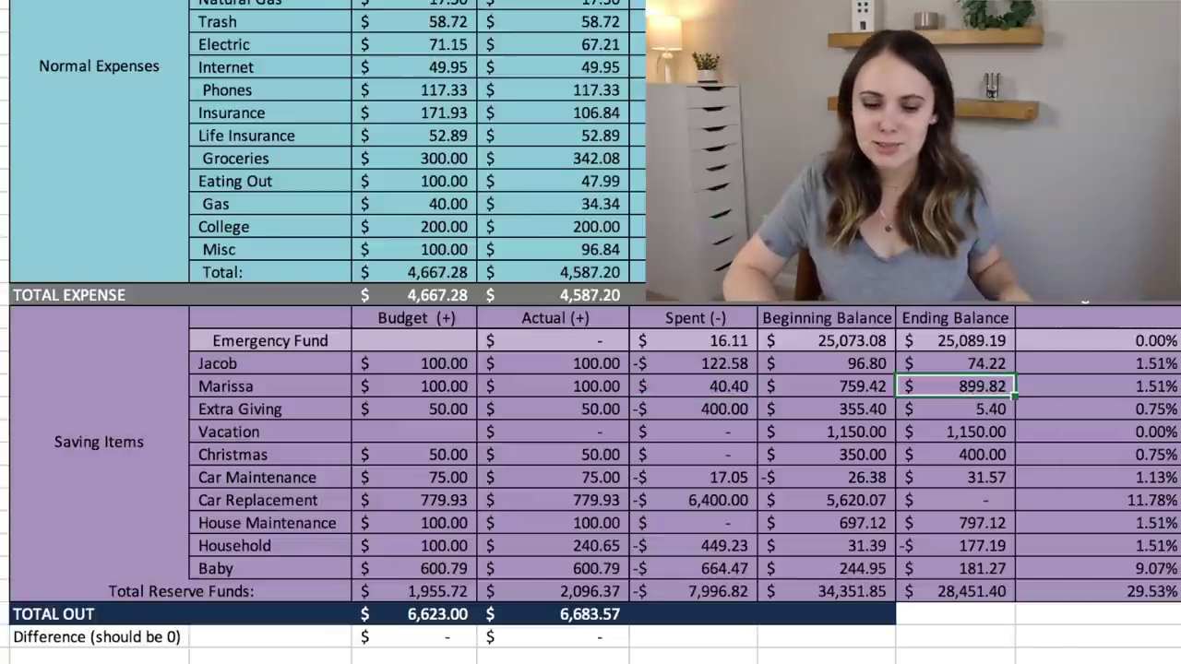
- Check the actual contribution and the spent amount for Extra Giving
key("Left")
key("Left")
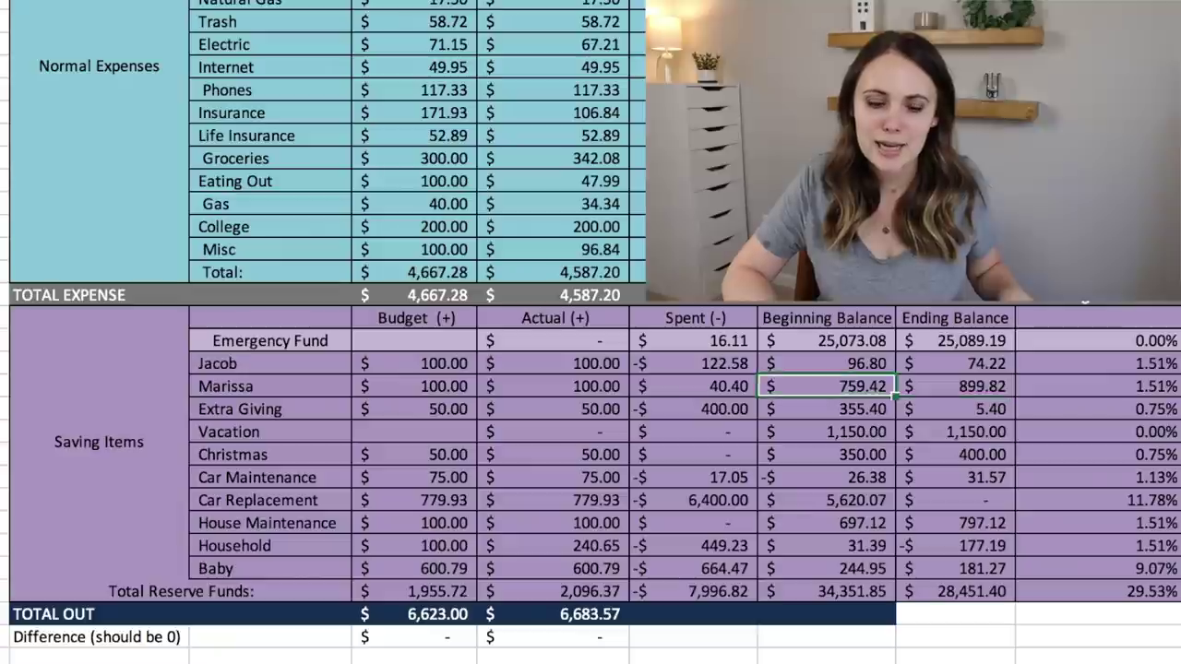
key("Left")
key("Down")
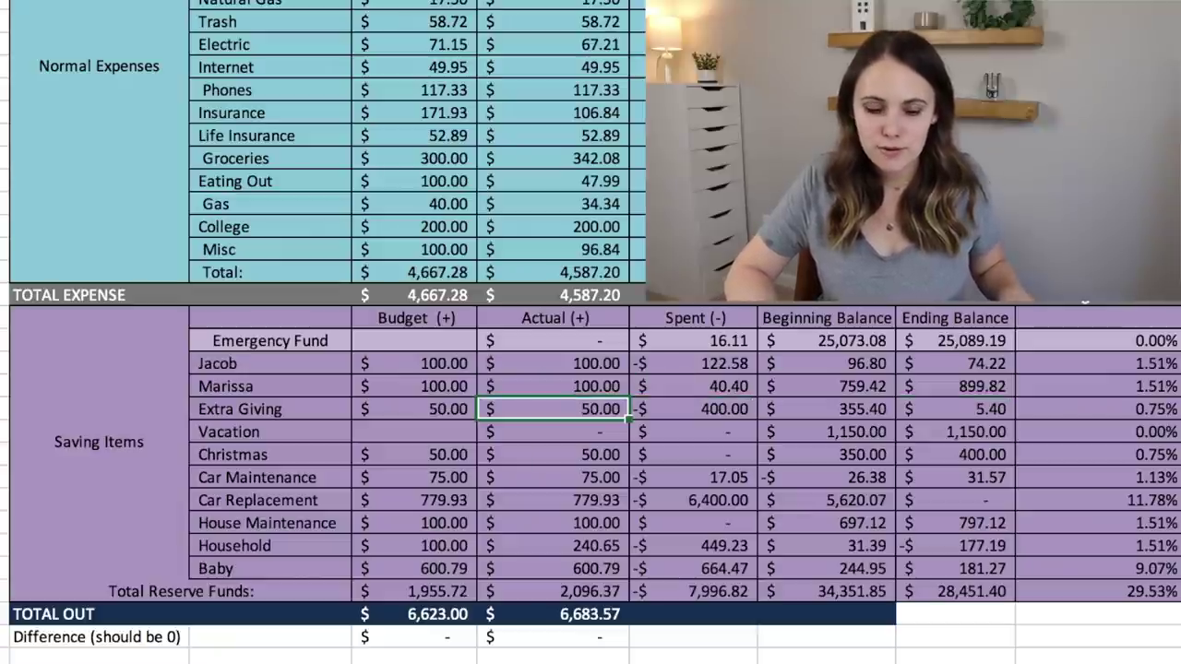
key("Right")
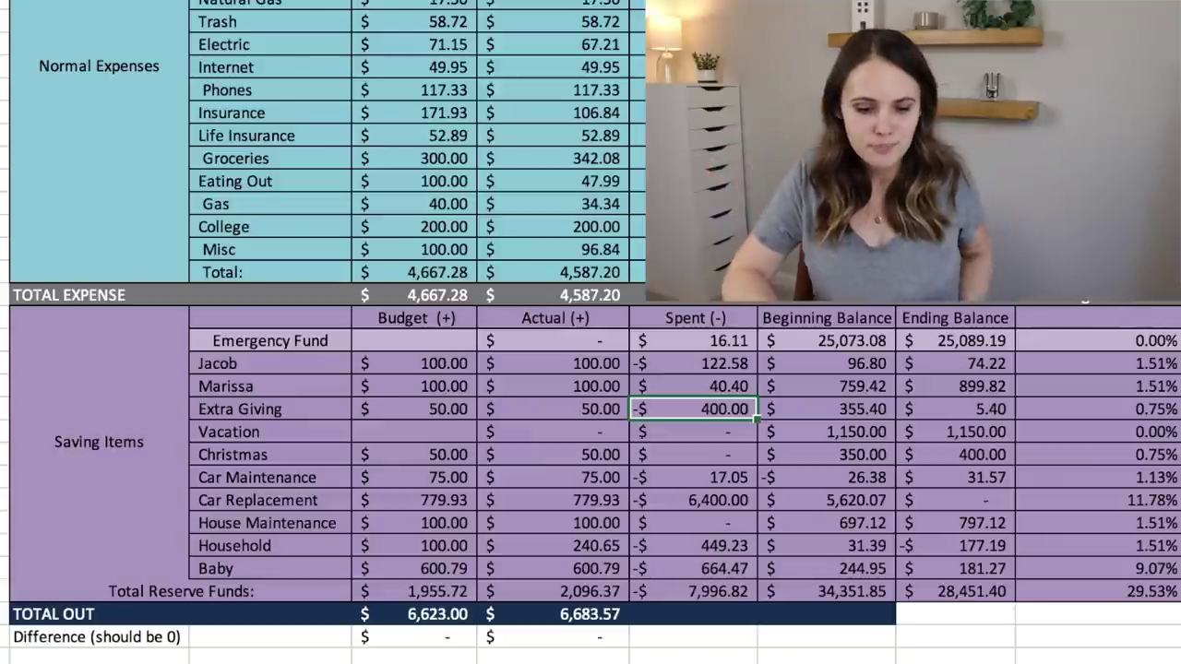
- Review the Vacation spent and actual amounts and the actual Christmas contribution
left_click(694, 431)
left_click(554, 431)
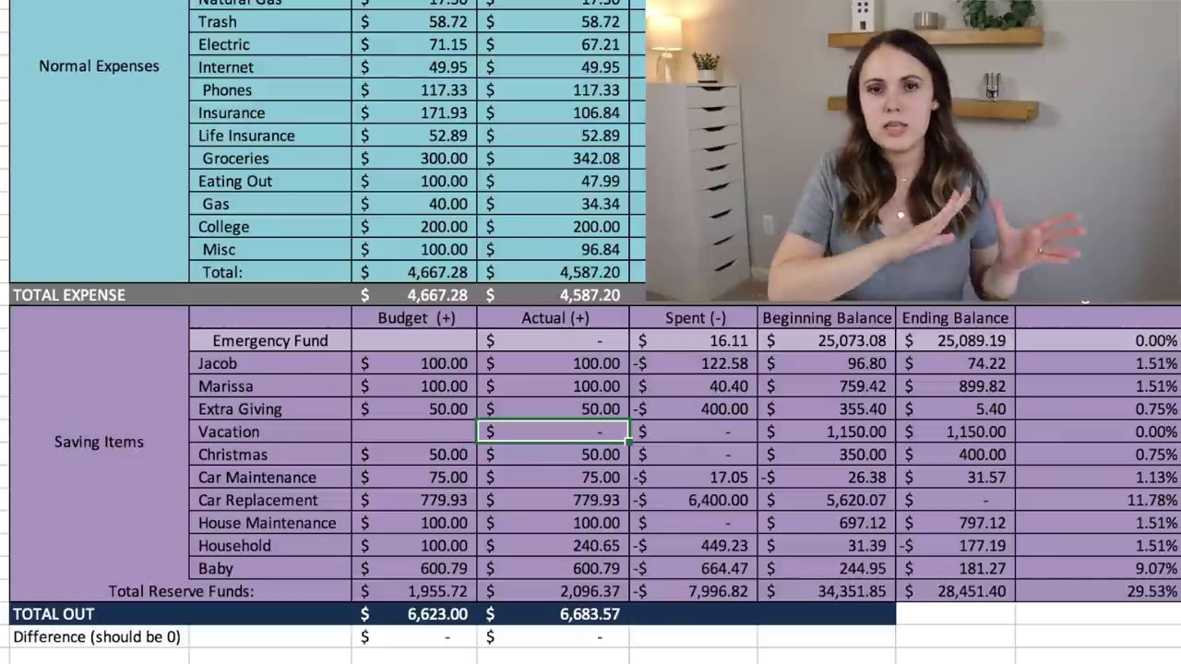
left_click(553, 454)
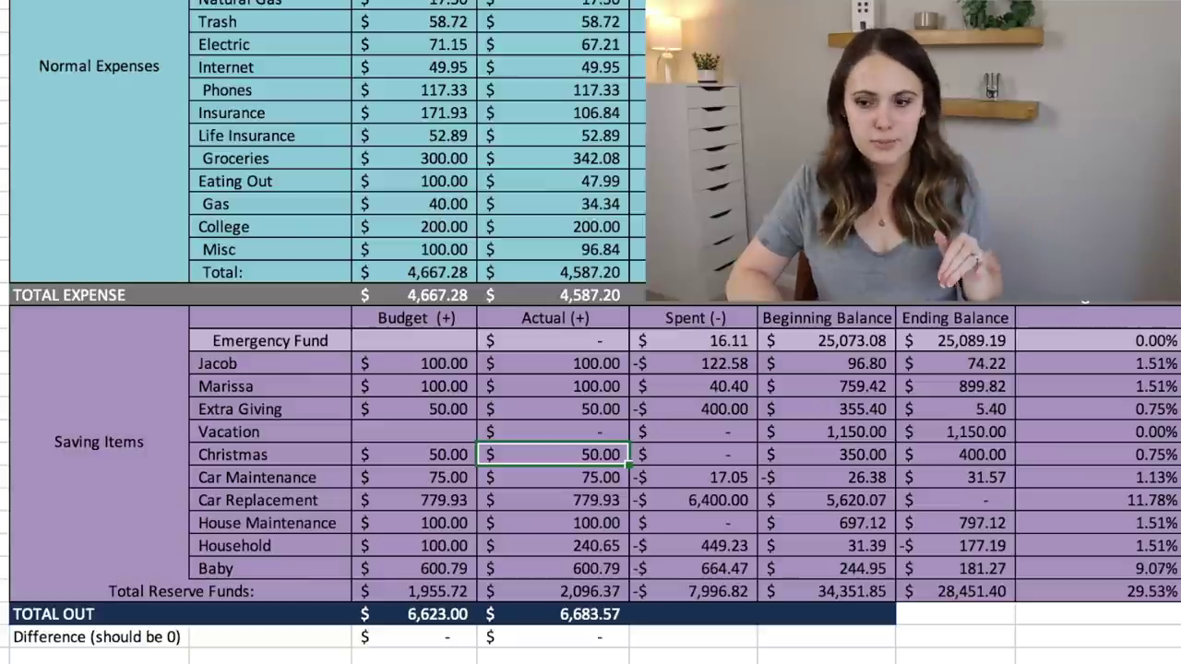
- Examine the Car Maintenance actual contribution, spent amount and ending balance
left_click(553, 477)
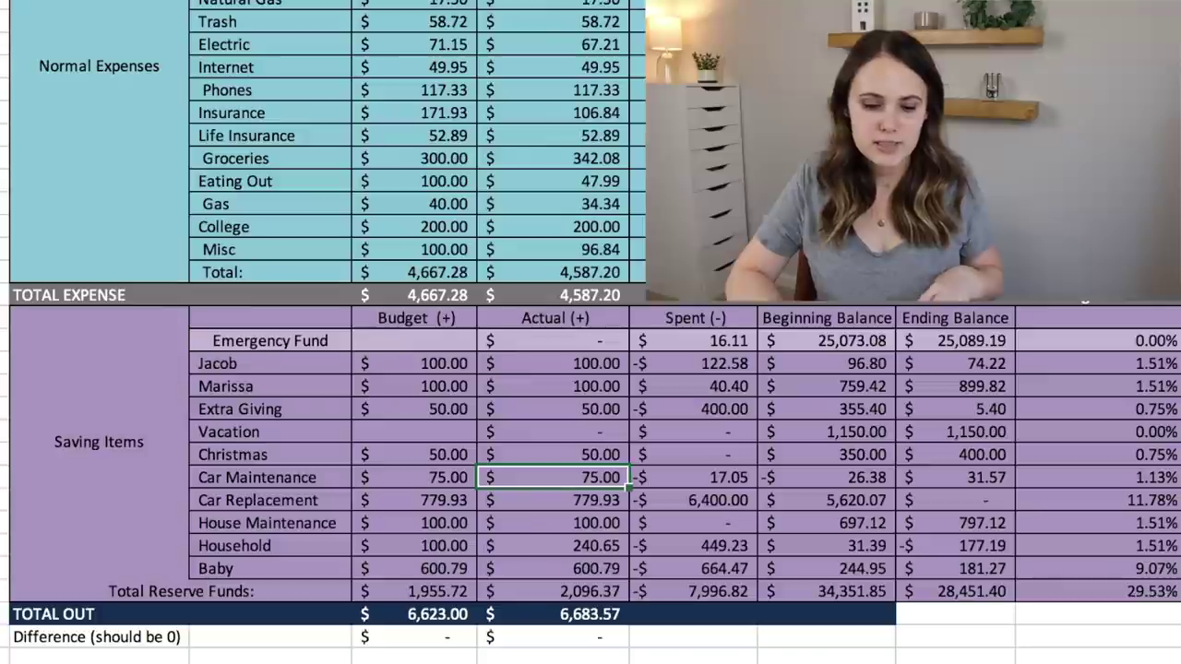
left_click(694, 477)
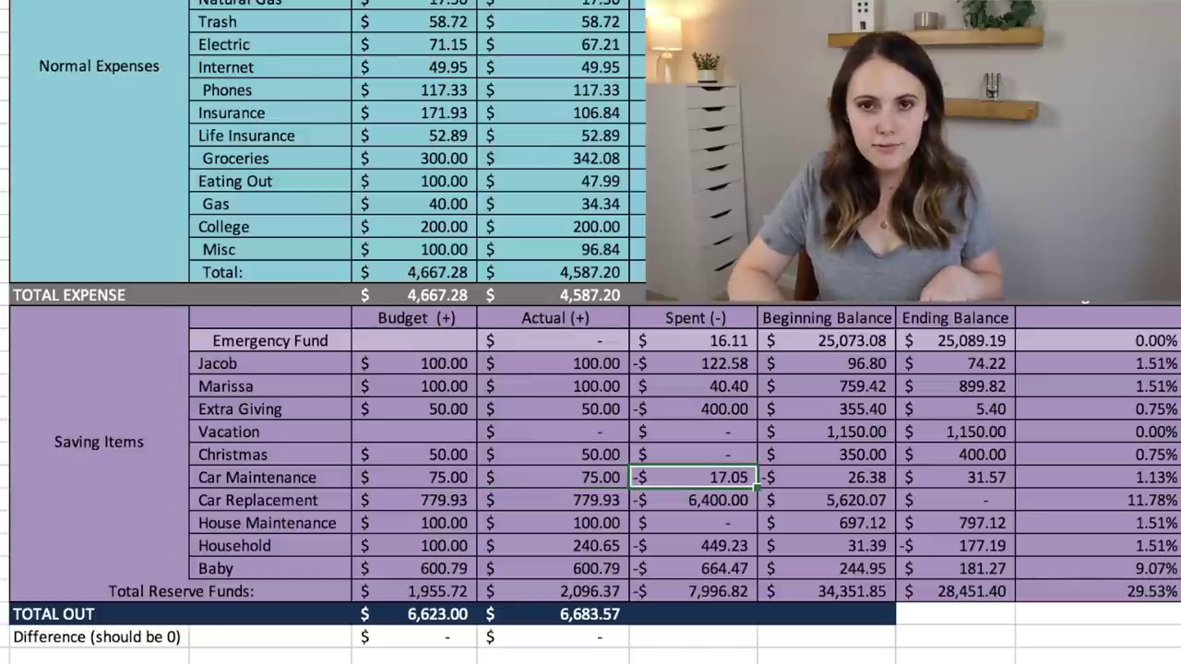
key("Right")
key("Right")
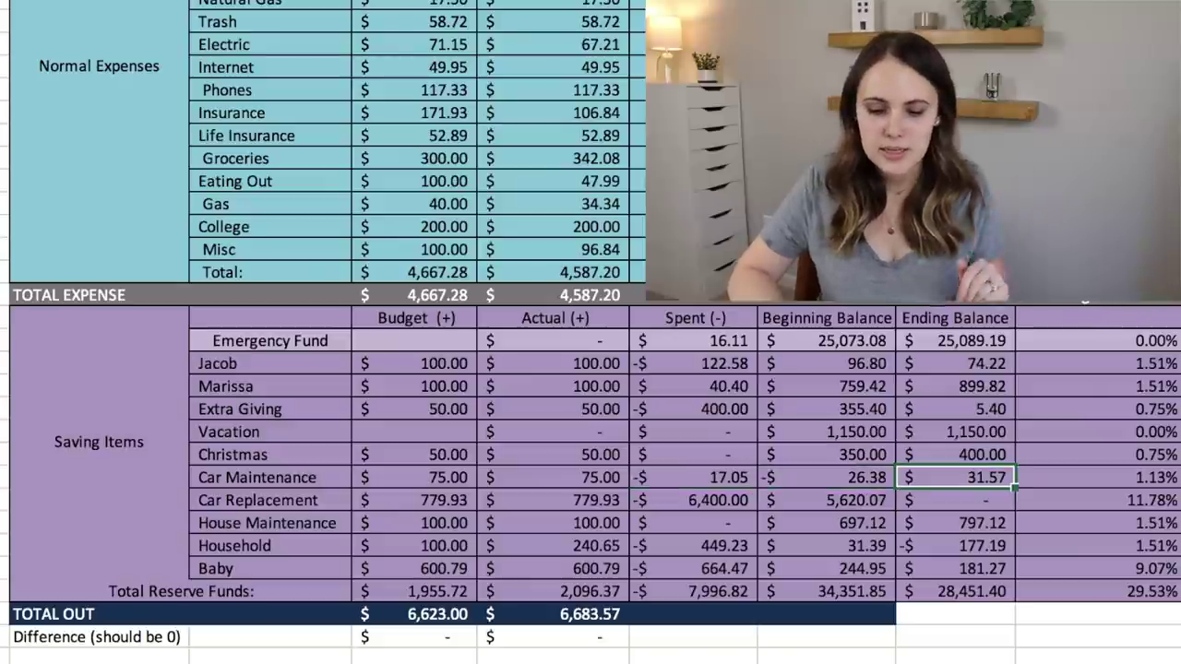
- Check the actual contribution and the spent amount for Car Replacement
key("Left")
key("Left")
key("Left")
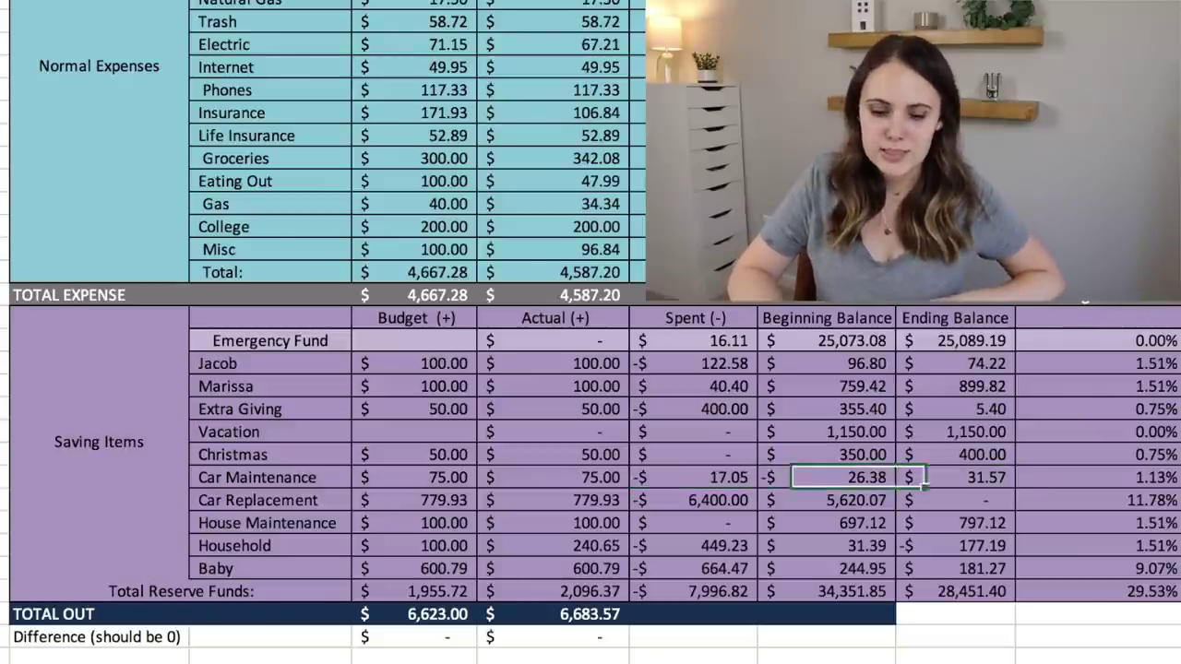
key("Down")
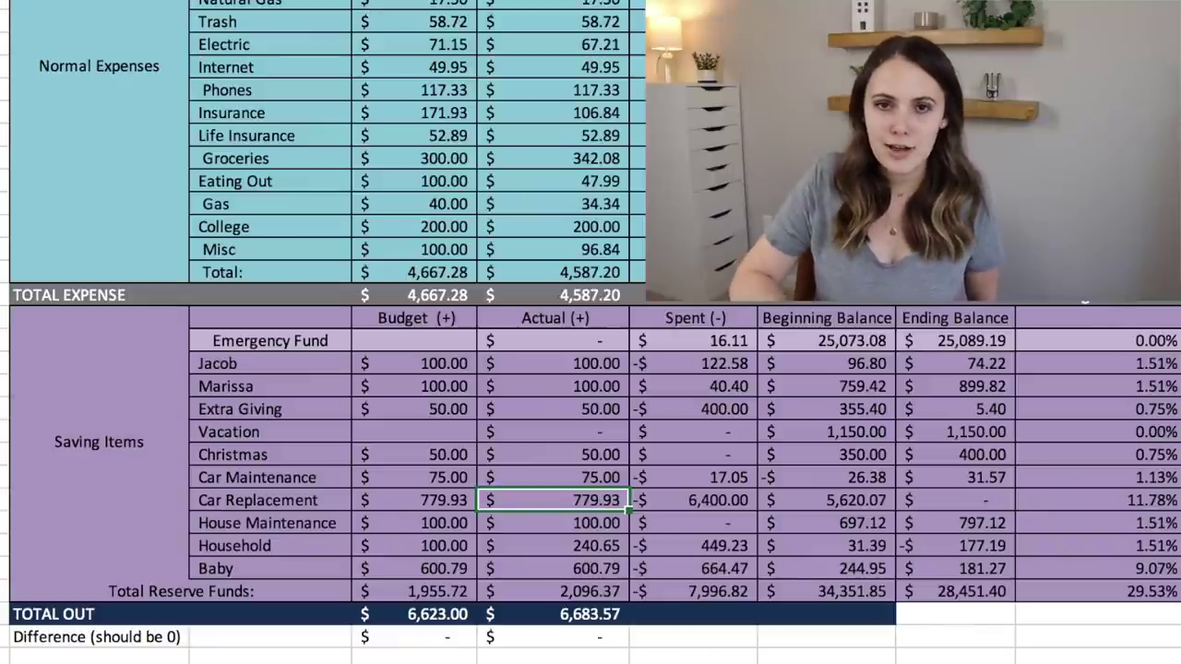
left_click(694, 500)
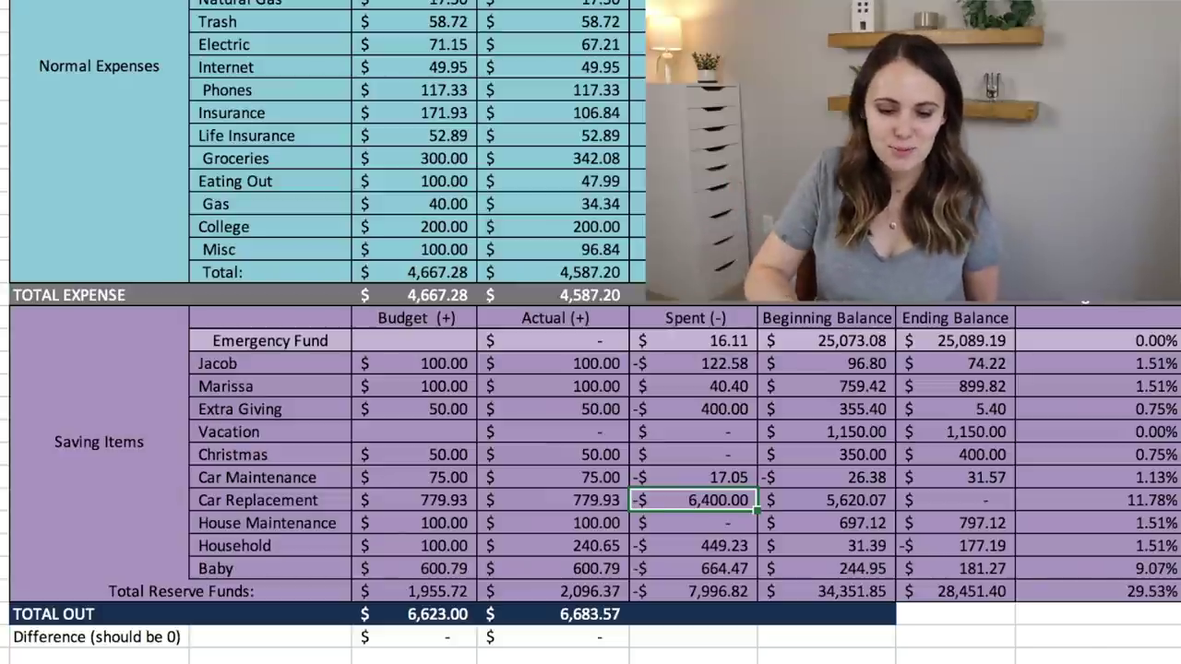
- Review the House Maintenance spent amount, actual contribution and ending balance
left_click(694, 522)
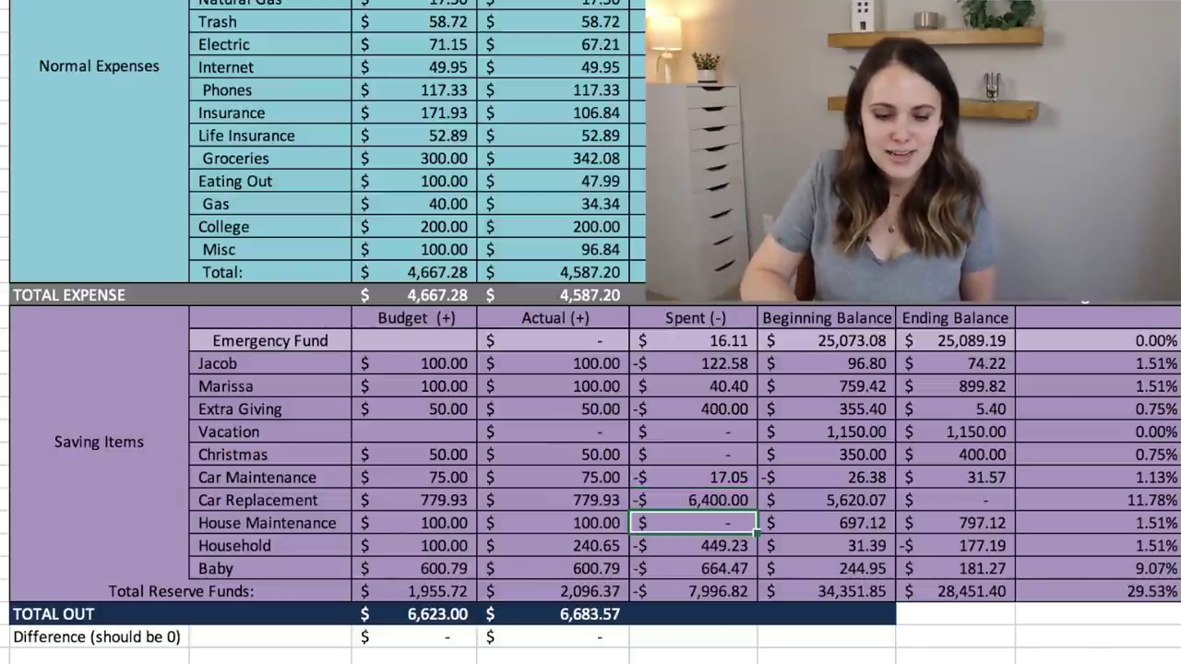
left_click(554, 522)
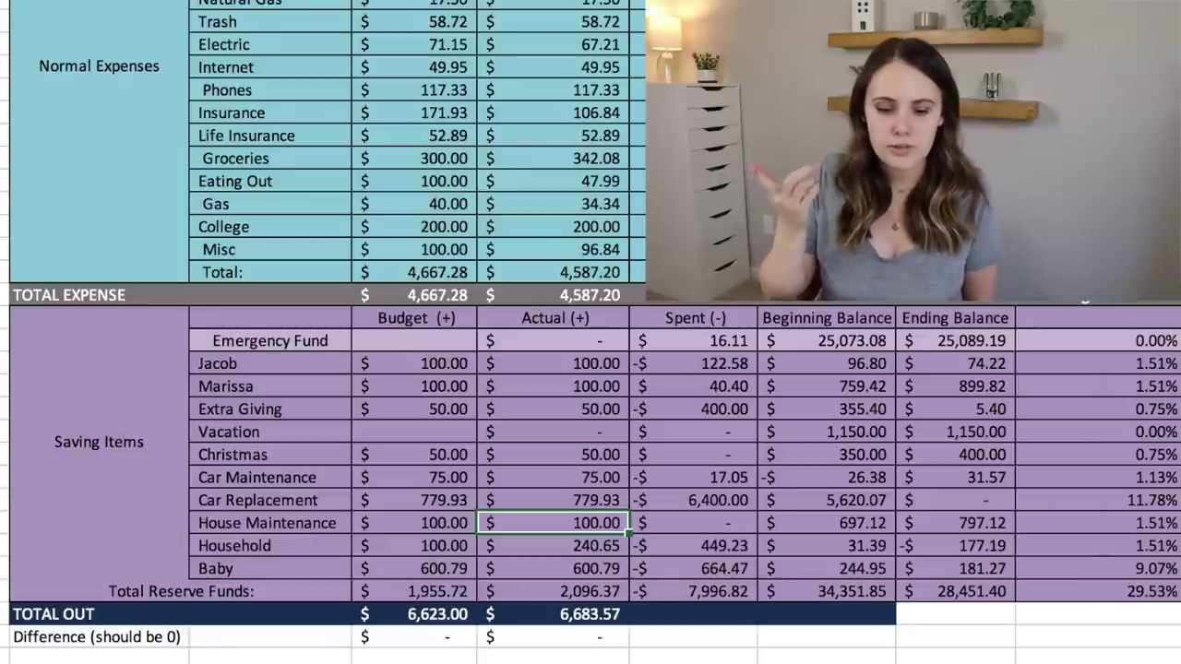
key("Right")
key("Right")
key("Right")
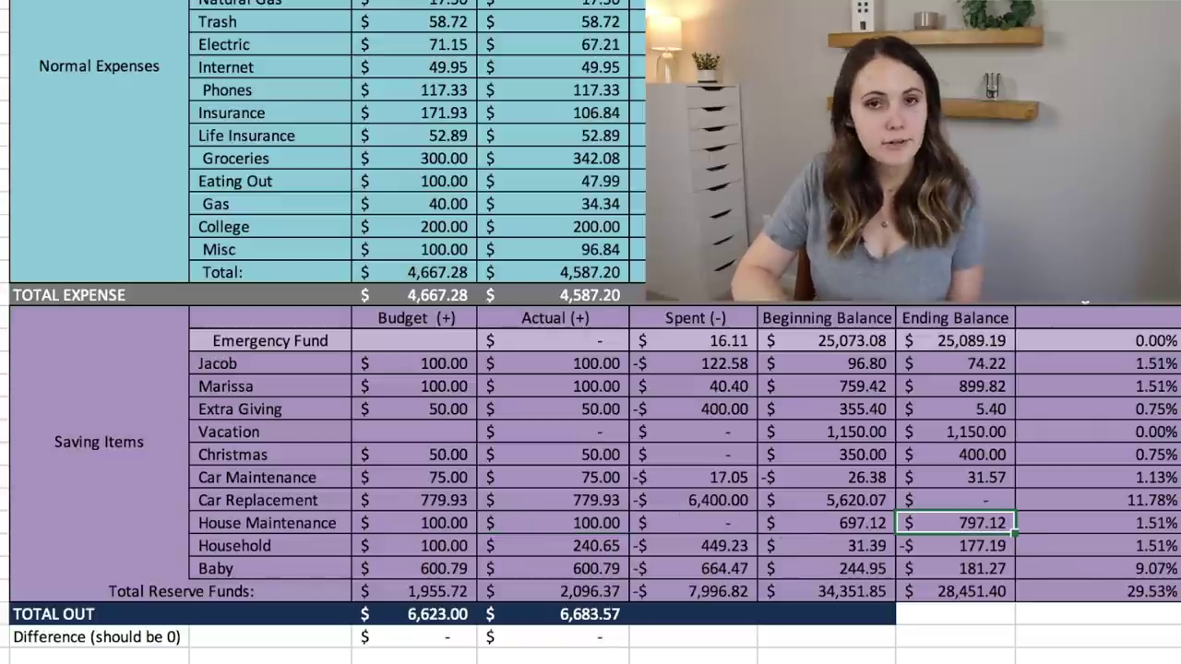
- Compare the actual Household contribution with its budget and examine its spent amount and ending balance
key("Left")
key("Left")
key("Left")
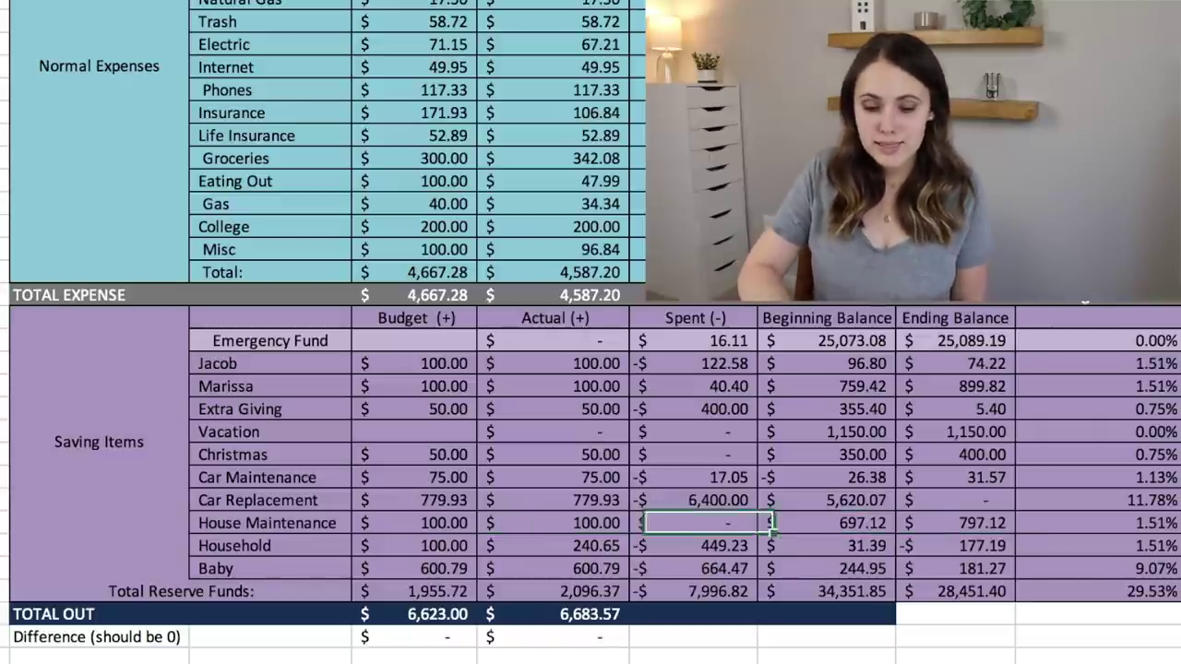
key("Down")
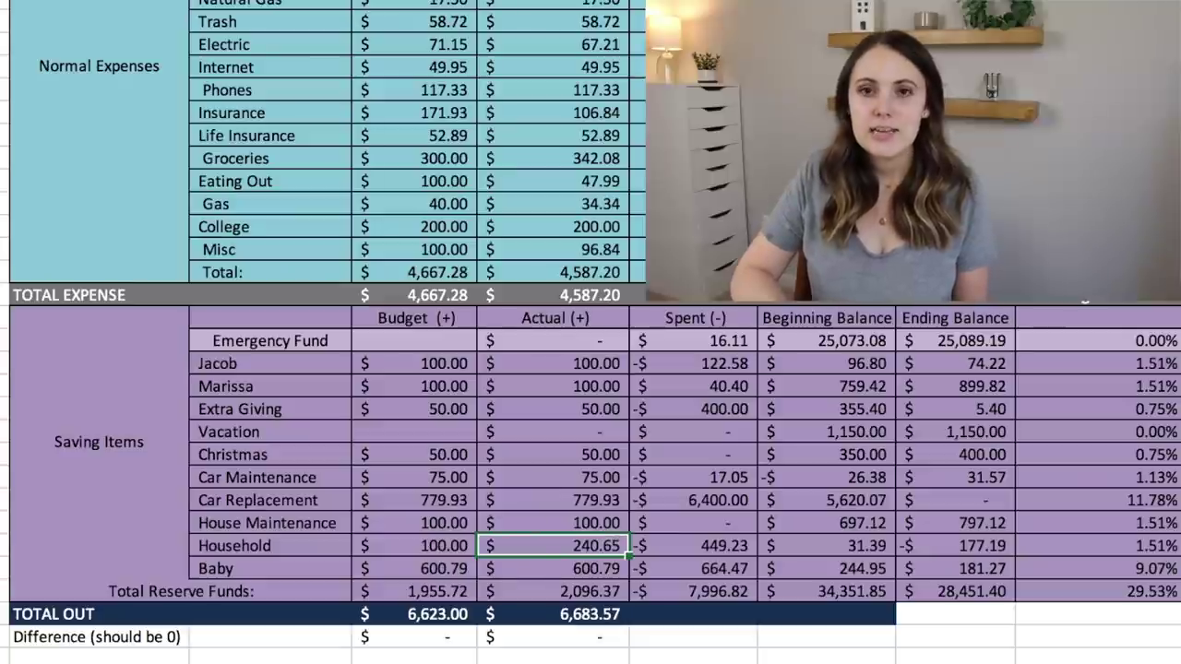
key("Left")
key("Right")
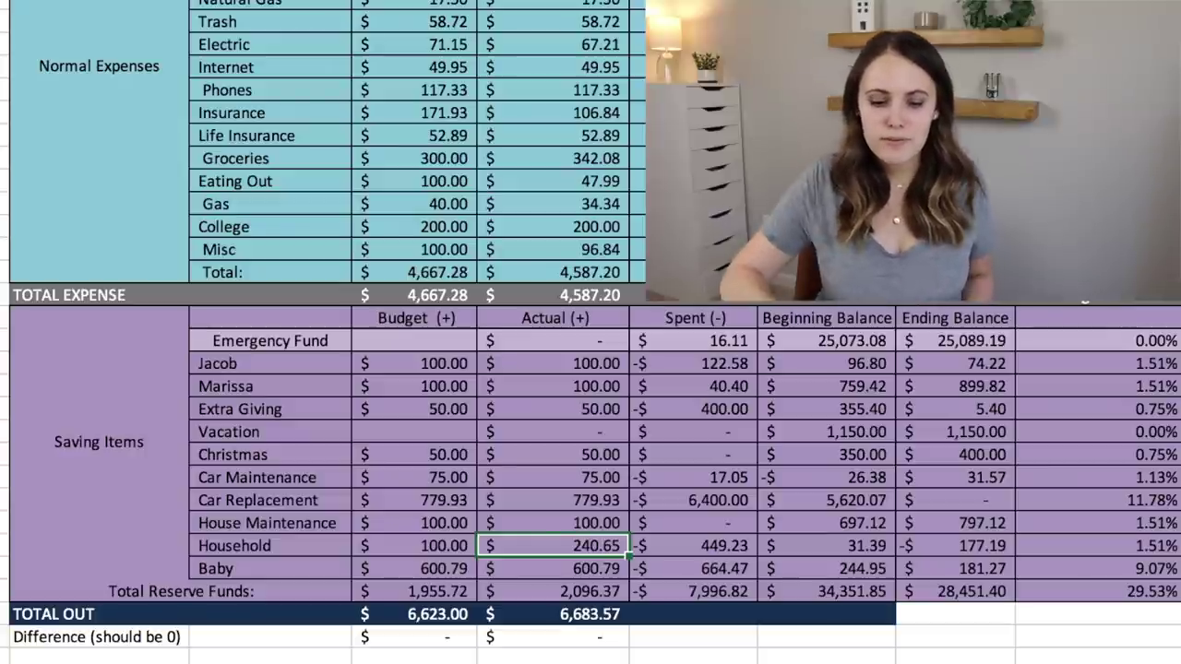
left_click(694, 546)
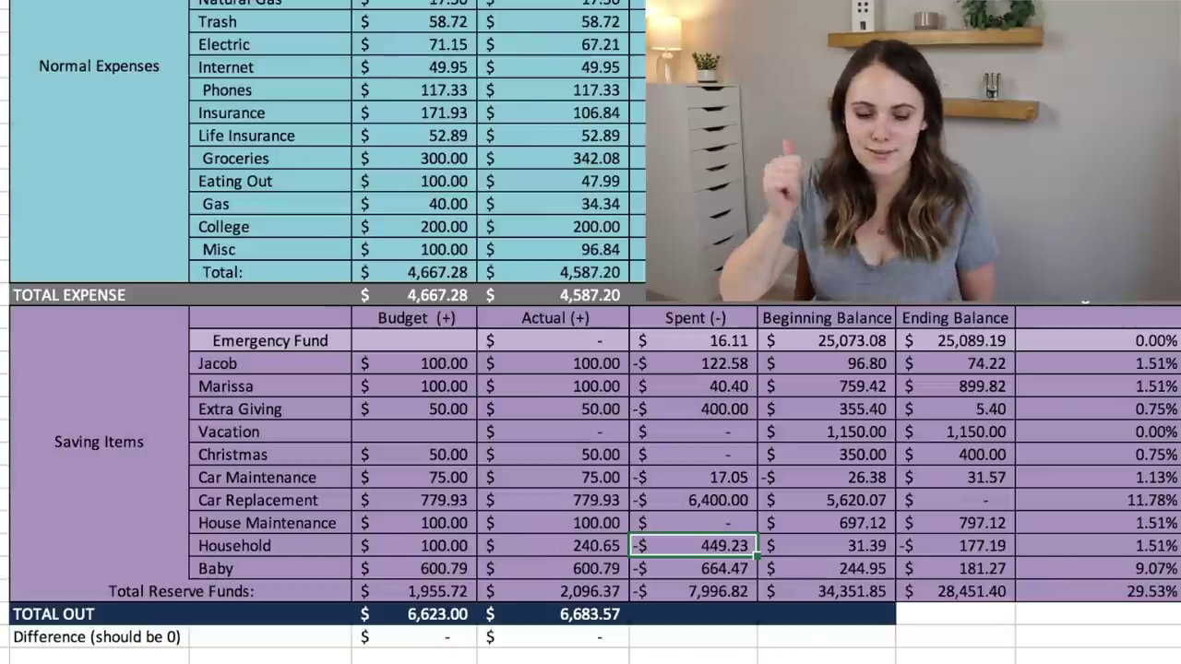
key("Right")
key("Right")
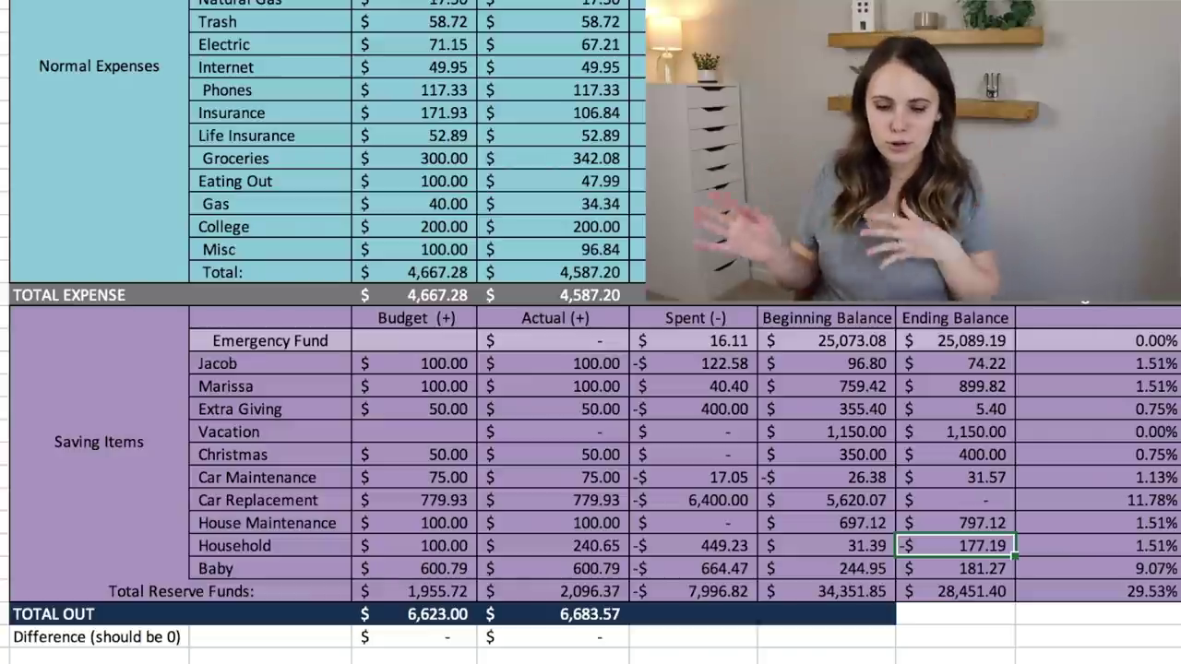
- Examine the Baby fund's actual contribution, spent amount and ending balance
left_click(553, 545)
left_click(553, 568)
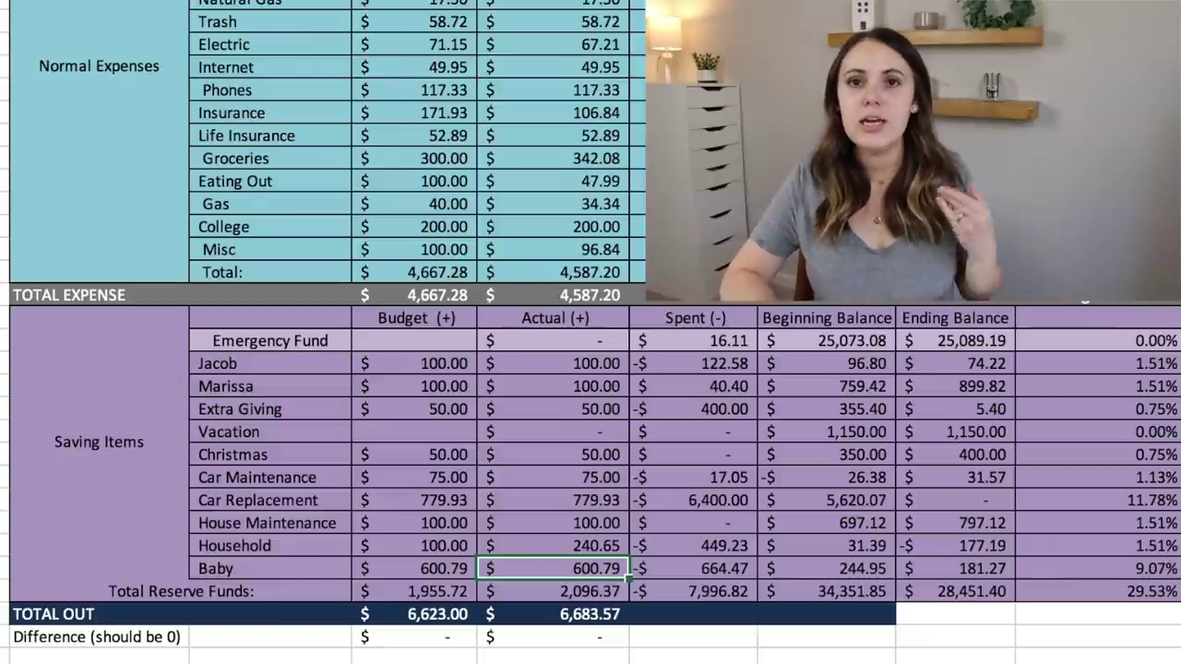
left_click(694, 568)
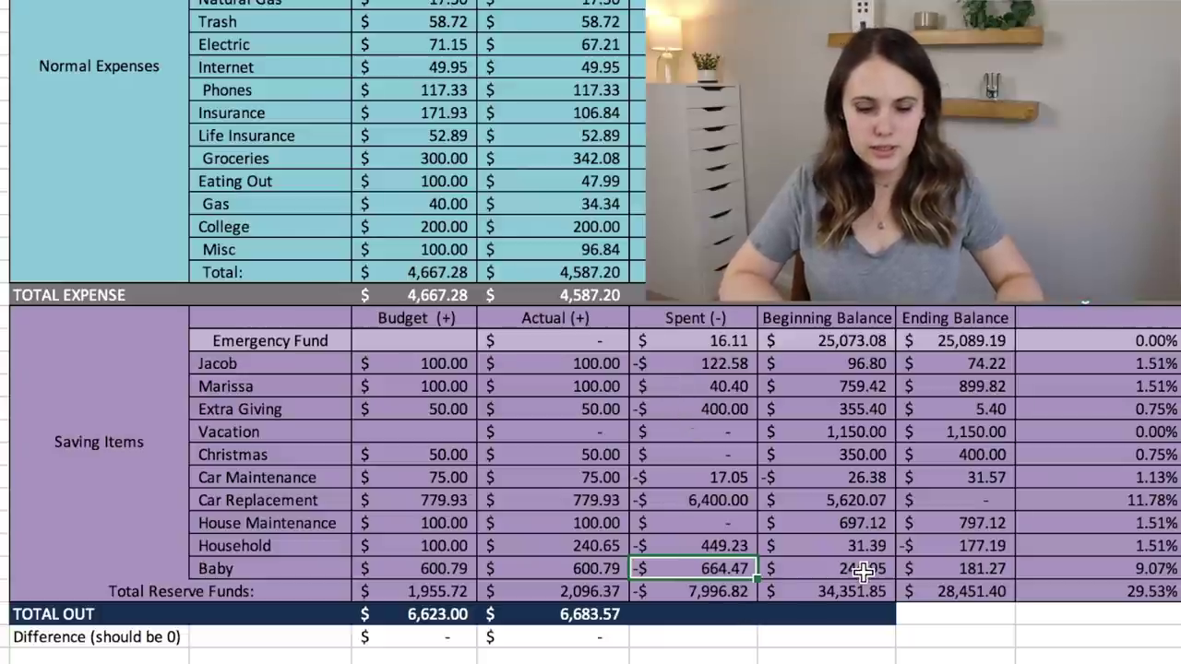
left_click(951, 565)
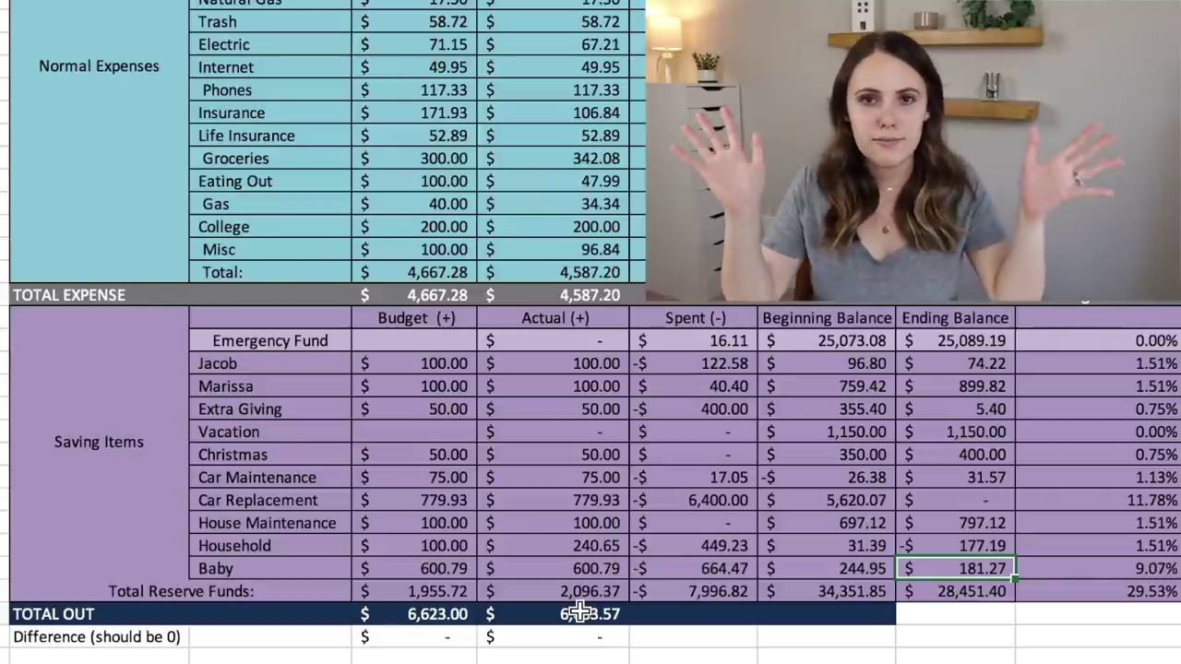
- Compare the actual Total Out with Total Income and check the actual Difference cell
left_click(515, 616)
scroll(526, 617, "up", 3)
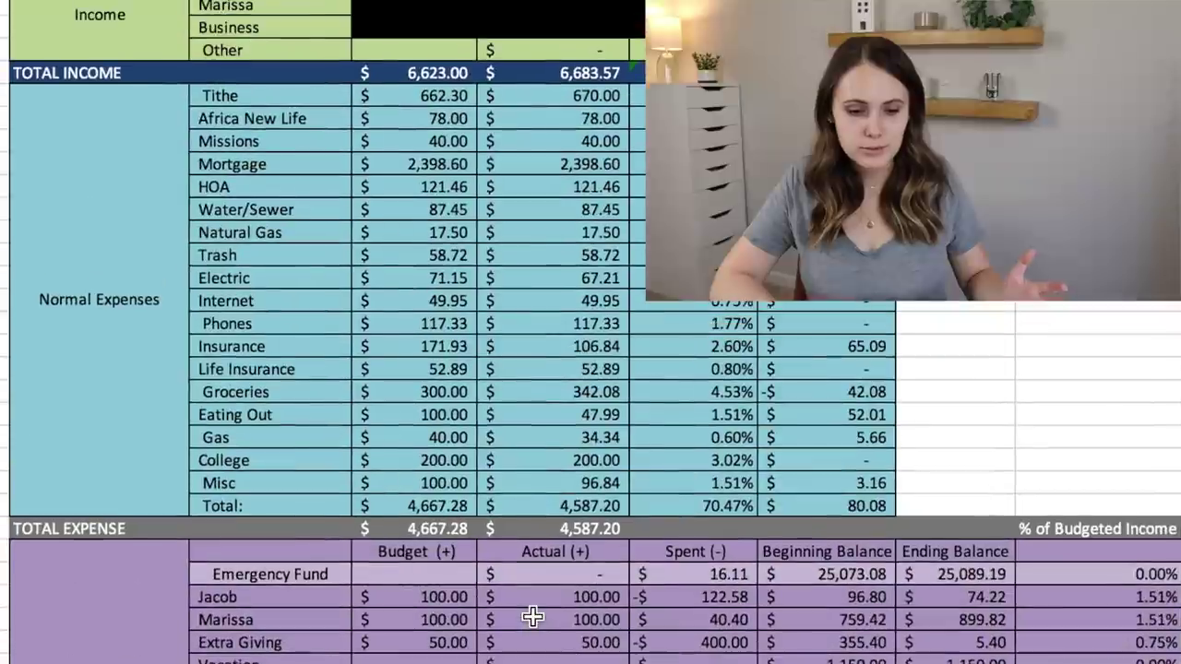
scroll(533, 617, "down", 4)
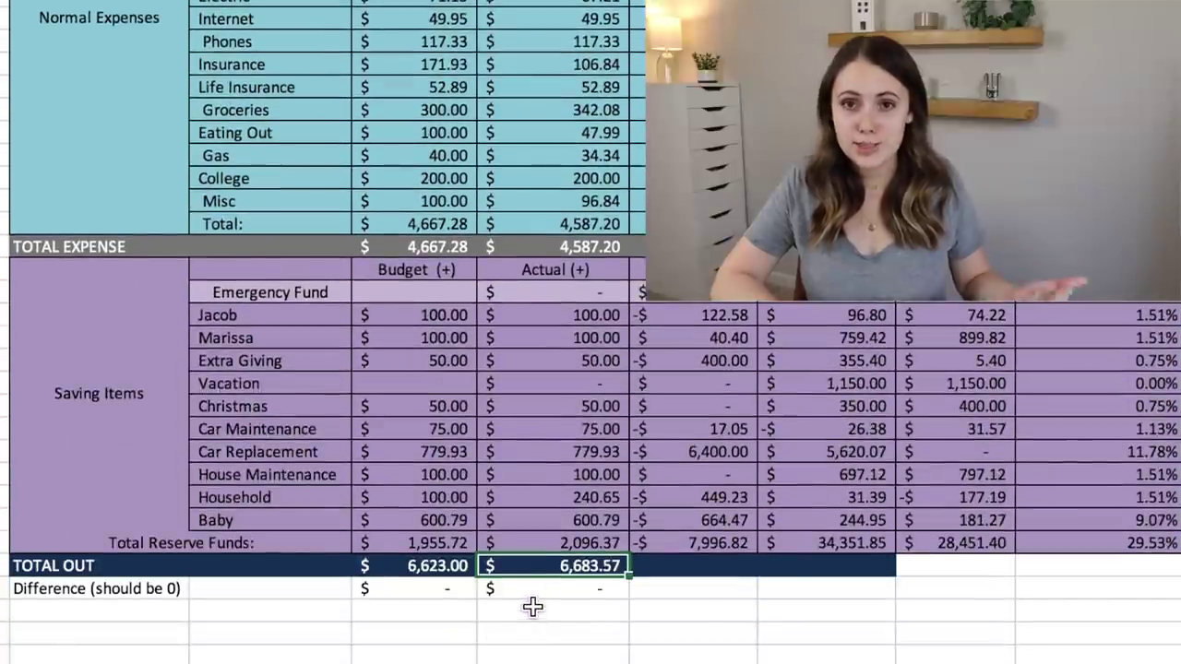
left_click(542, 589)
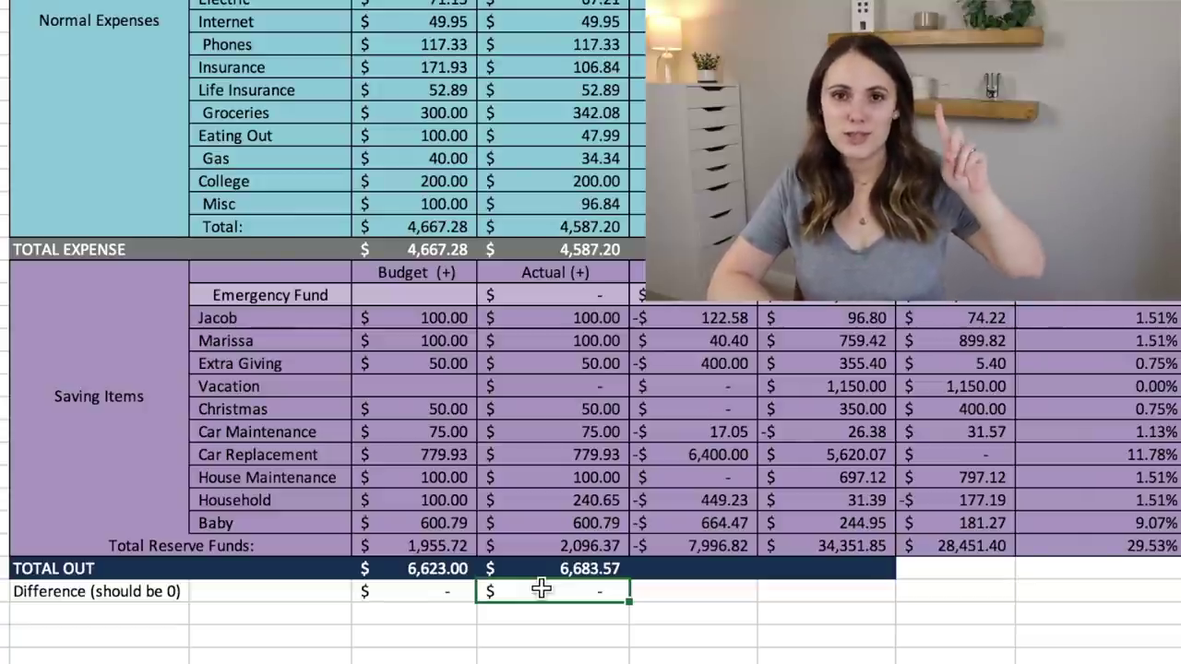
- Review the Total Retirement row in the Net Worth section, from its budgeted and actual contributions through its balances to its increase or decrease
scroll(542, 588, "down", 6)
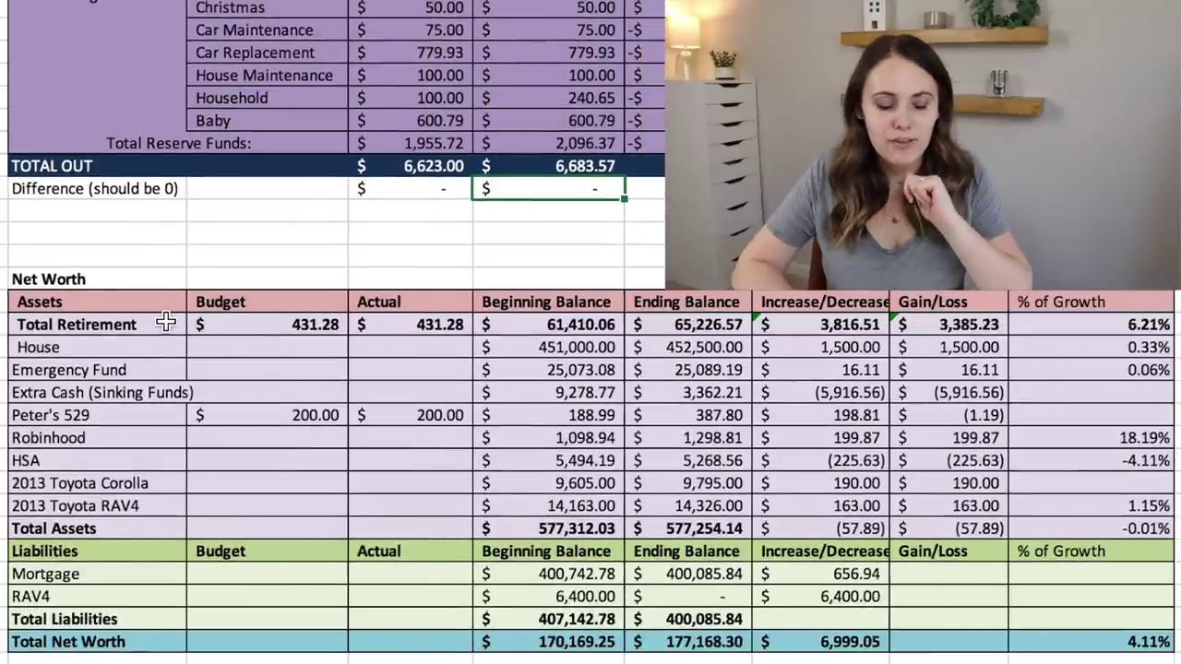
left_click(168, 331)
left_click(235, 336)
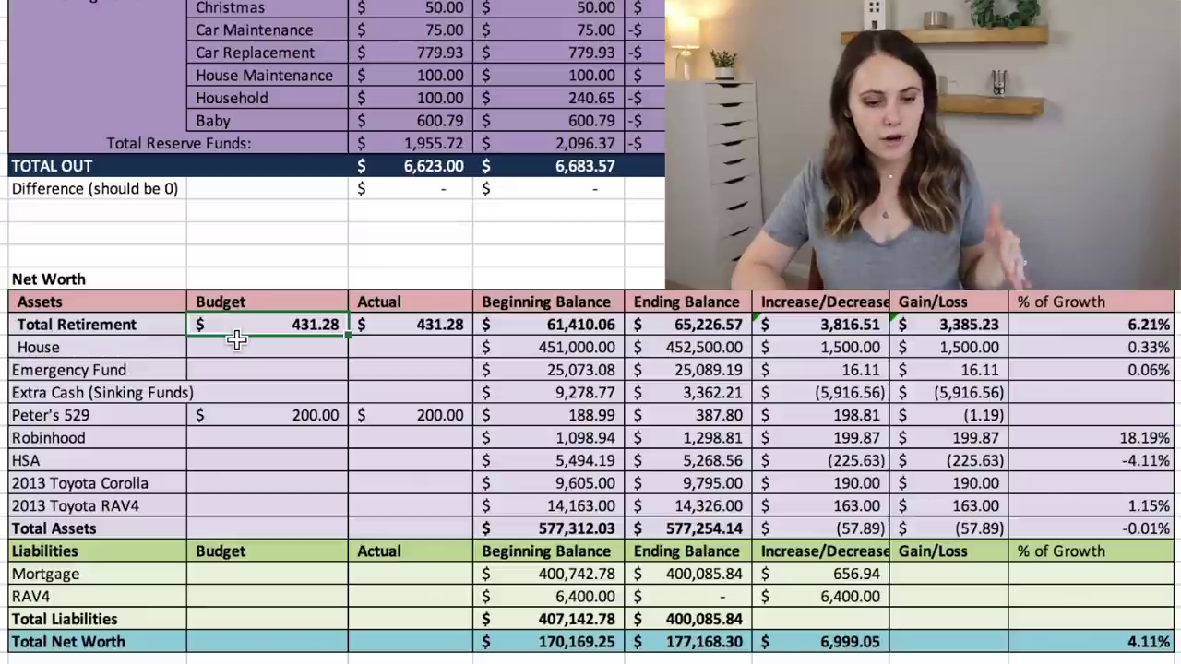
key("Right")
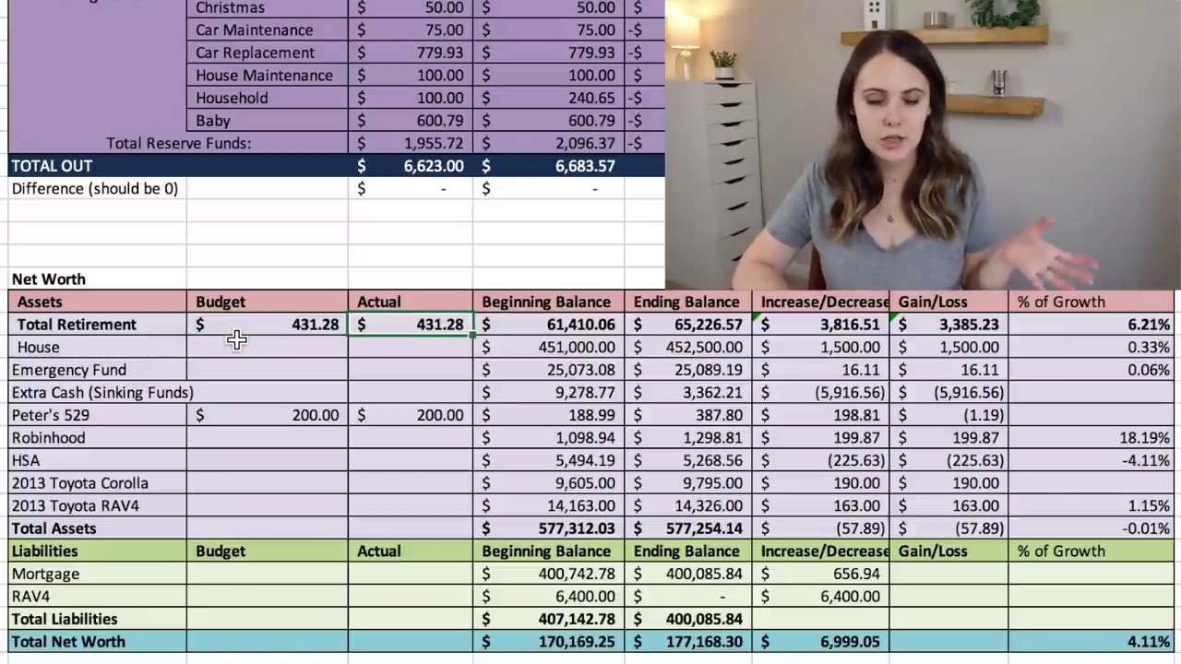
key("Right")
key("Right")
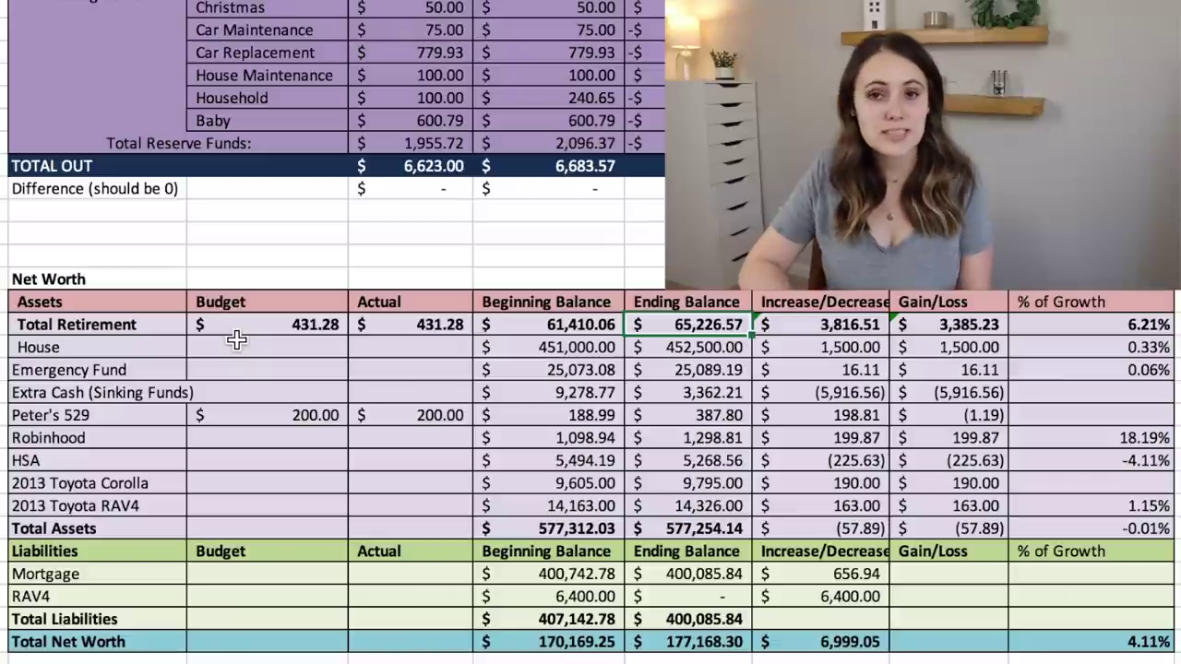
key("Right")
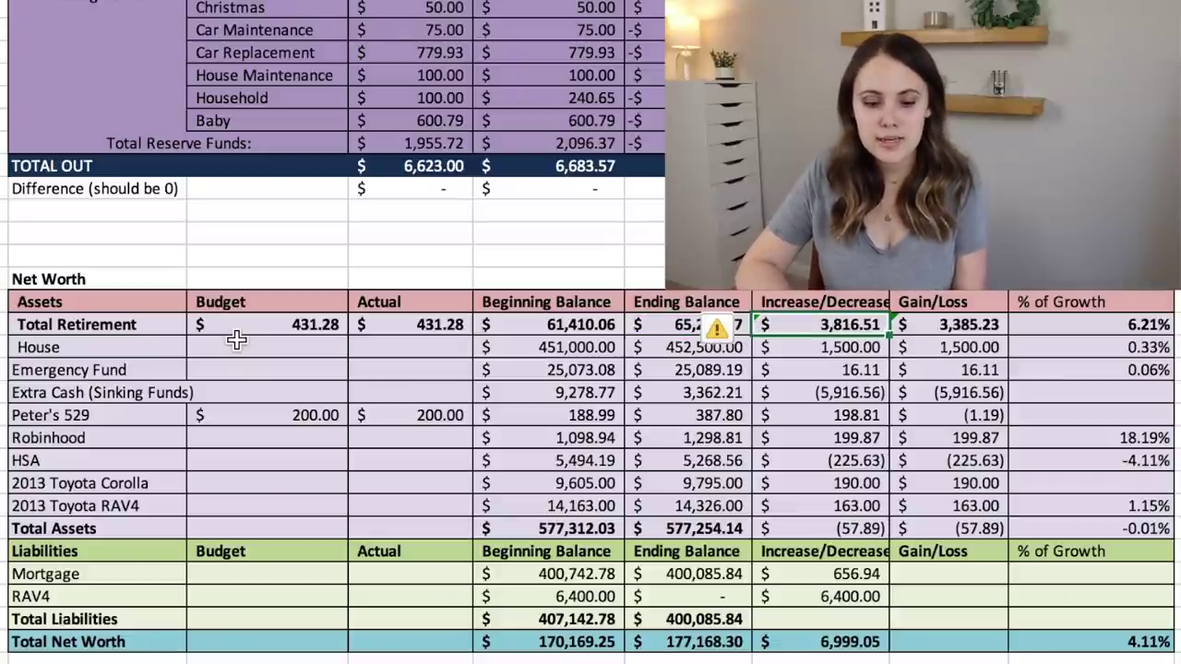
- Review the House row in the Net Worth assets, comparing its beginning balance, ending balance and increase
key("Down")
key("Left")
key("Left")
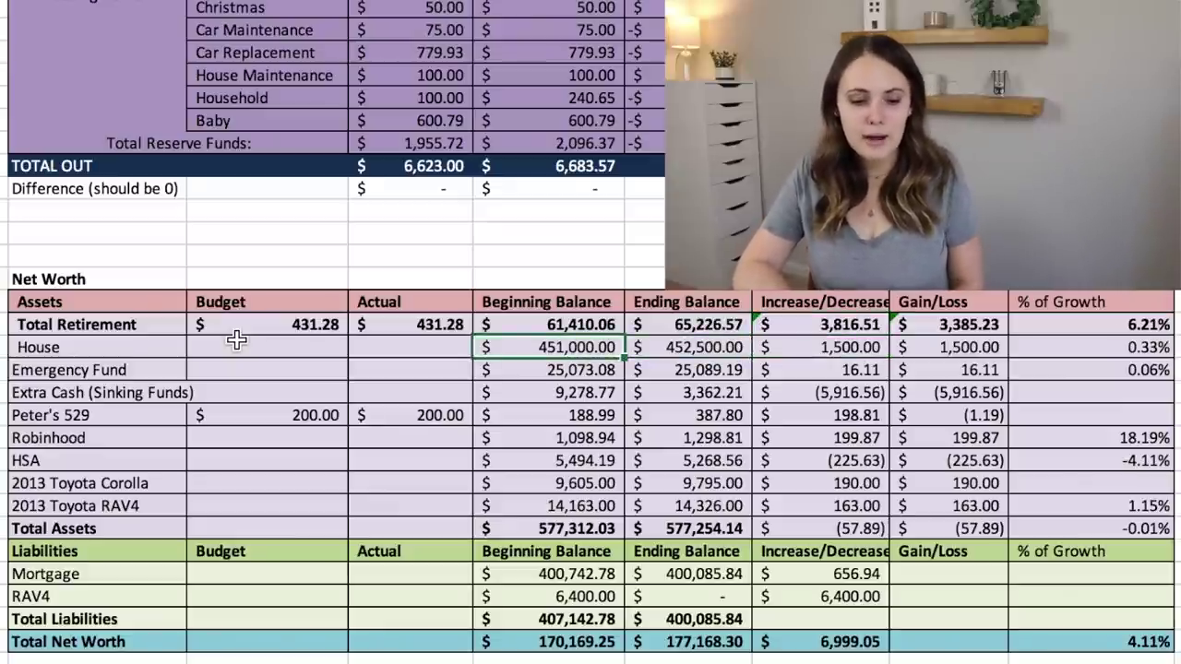
key("Right")
key("Right")
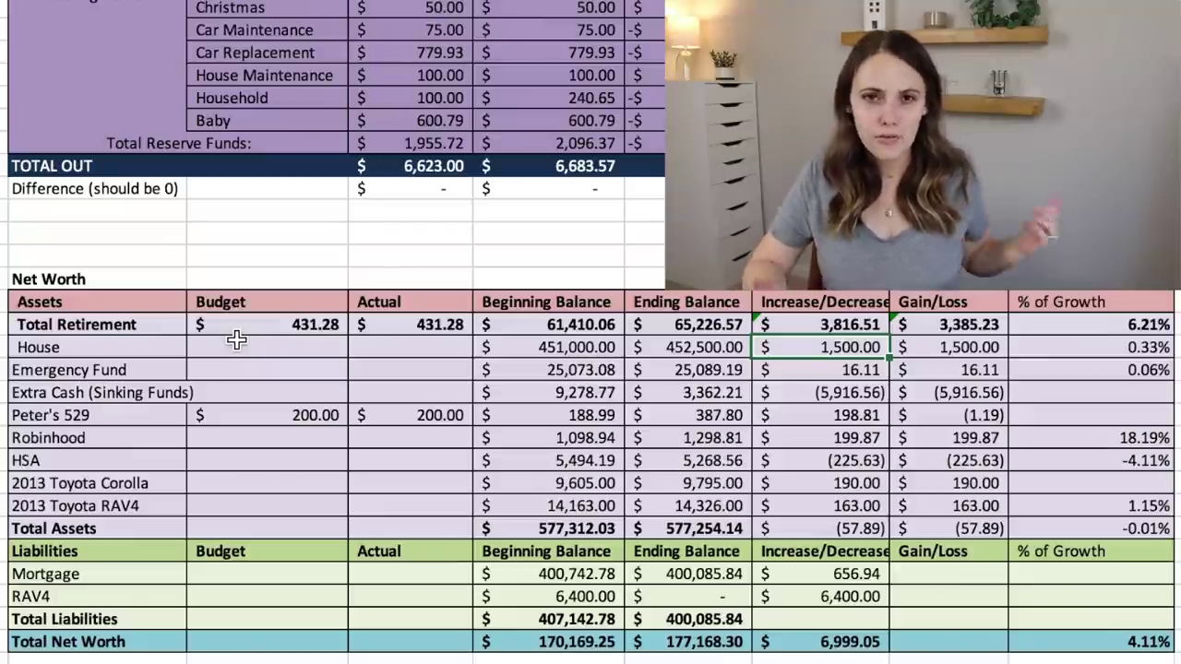
key("Left")
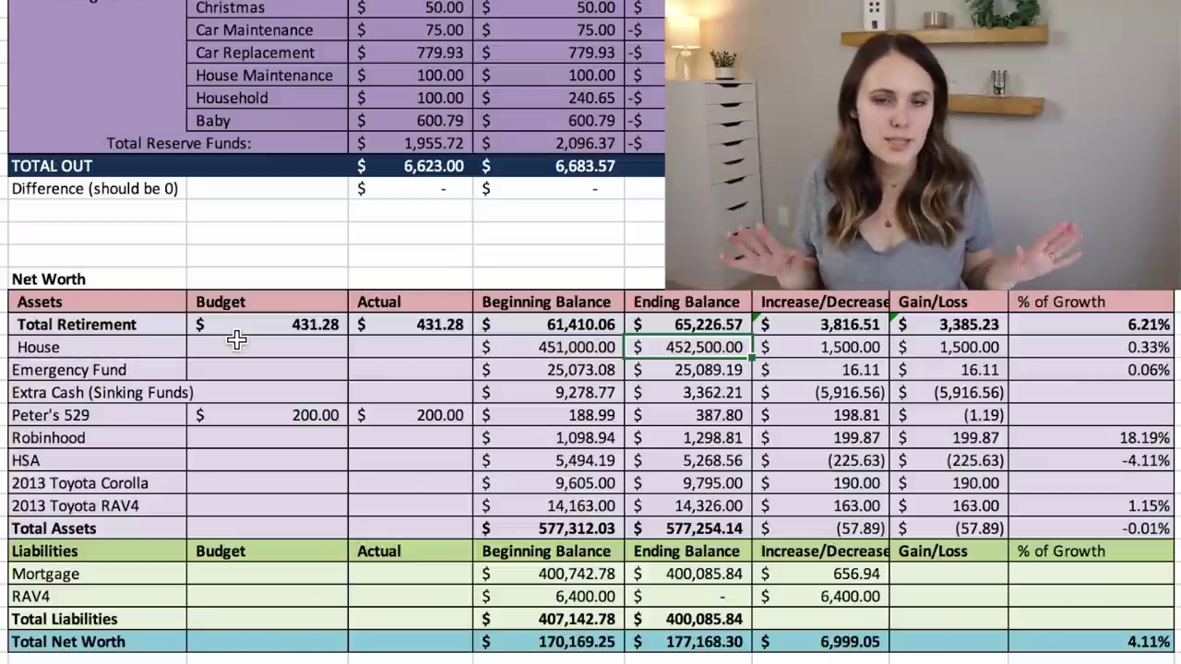
- Check the ending balances of the Emergency Fund and Extra Cash (Sinking Funds), including the Extra Cash increase or decrease
key("Return")
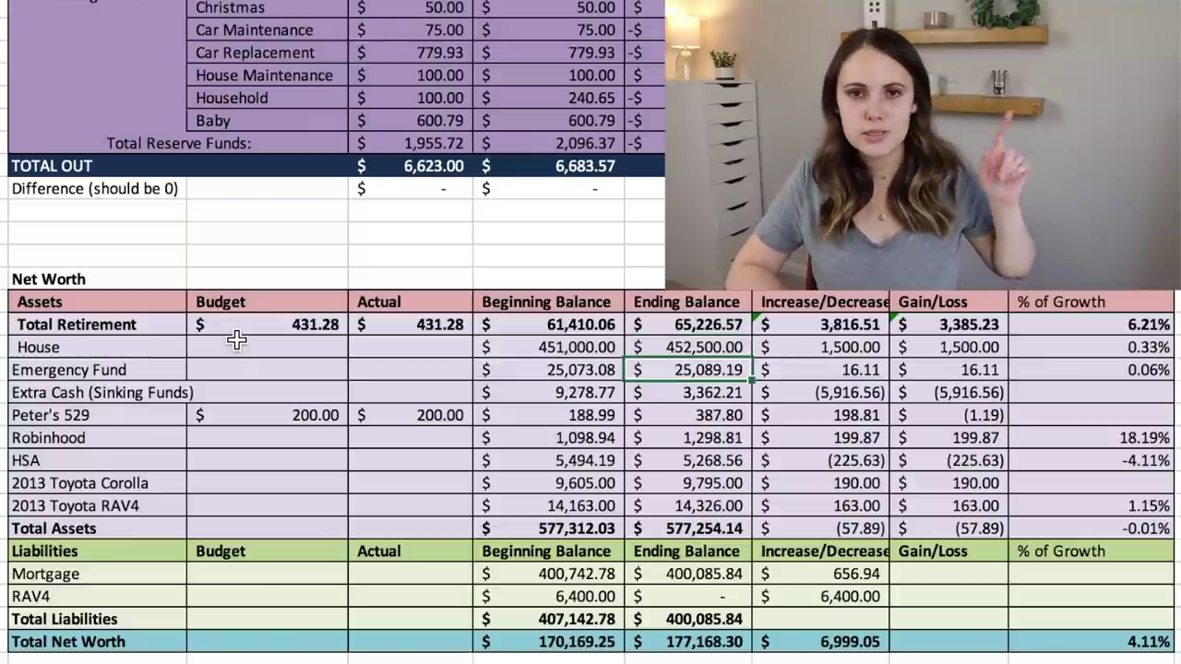
key("Return")
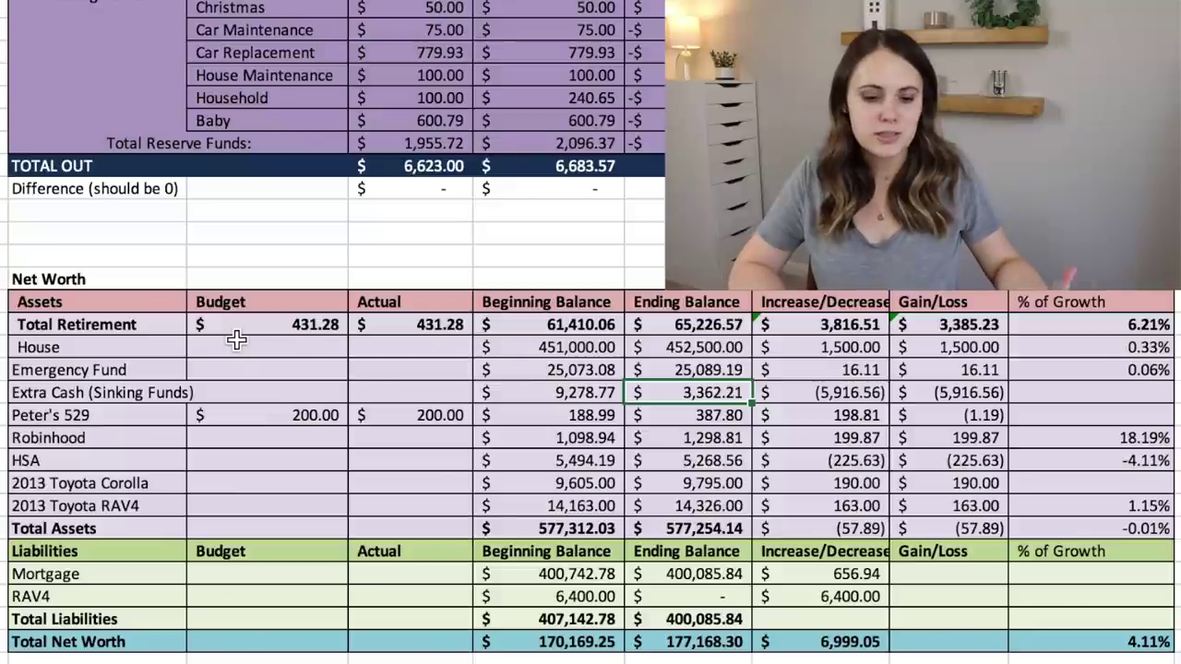
key("Right")
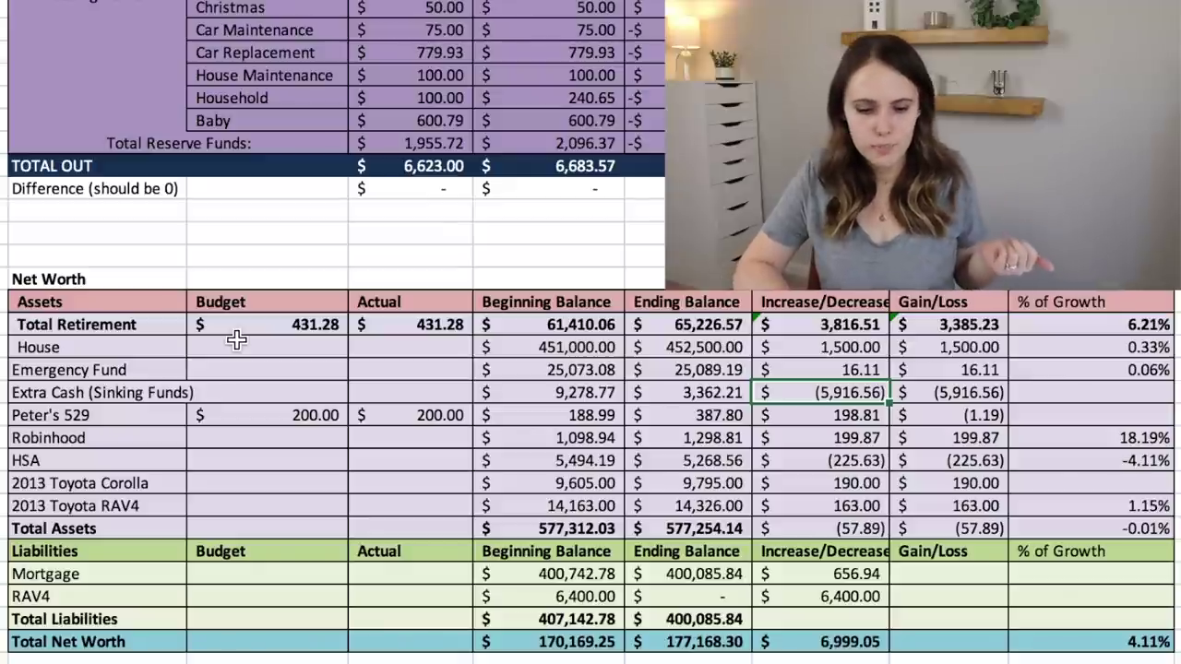
- Review the 529 account's increase or decrease, actual contribution and ending balance
key("Down")
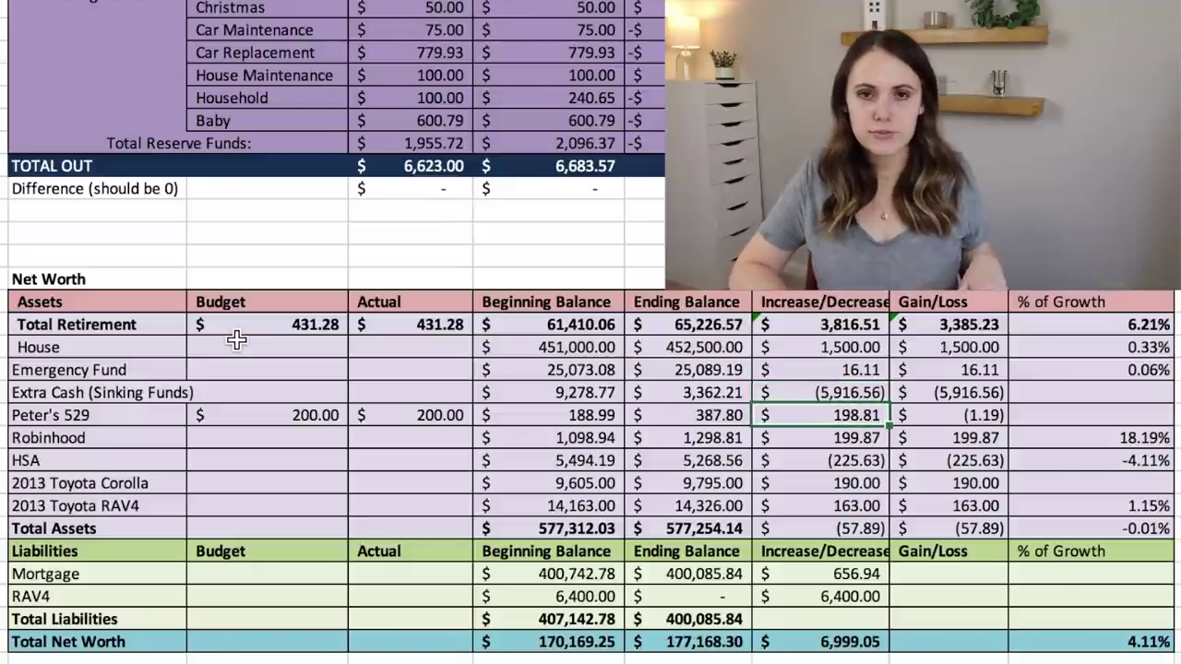
key("Left")
key("Left")
key("Left")
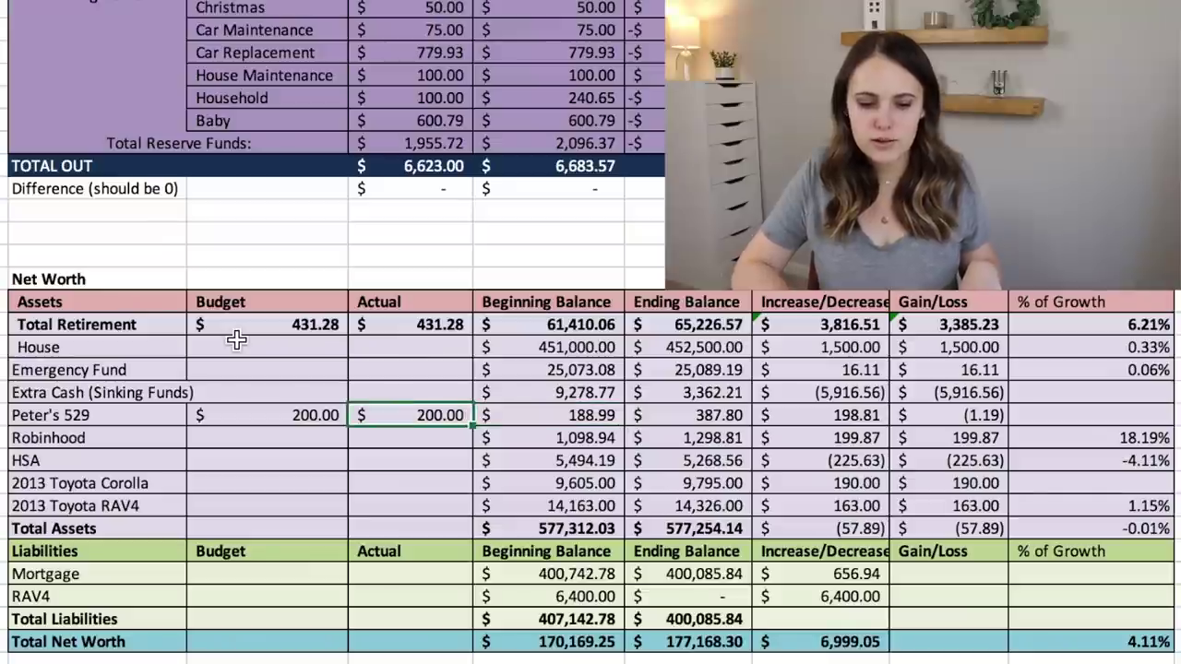
key("Right")
key("Right")
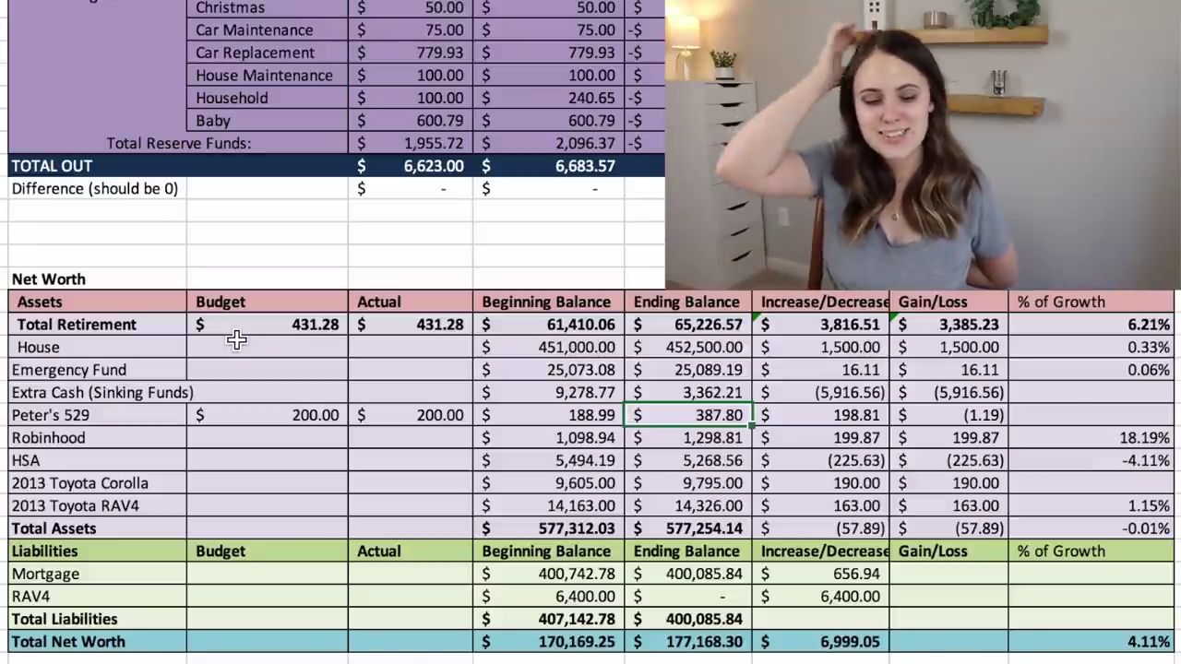
- Compare the beginning and ending balances of the Robinhood and HSA accounts
key("Down")
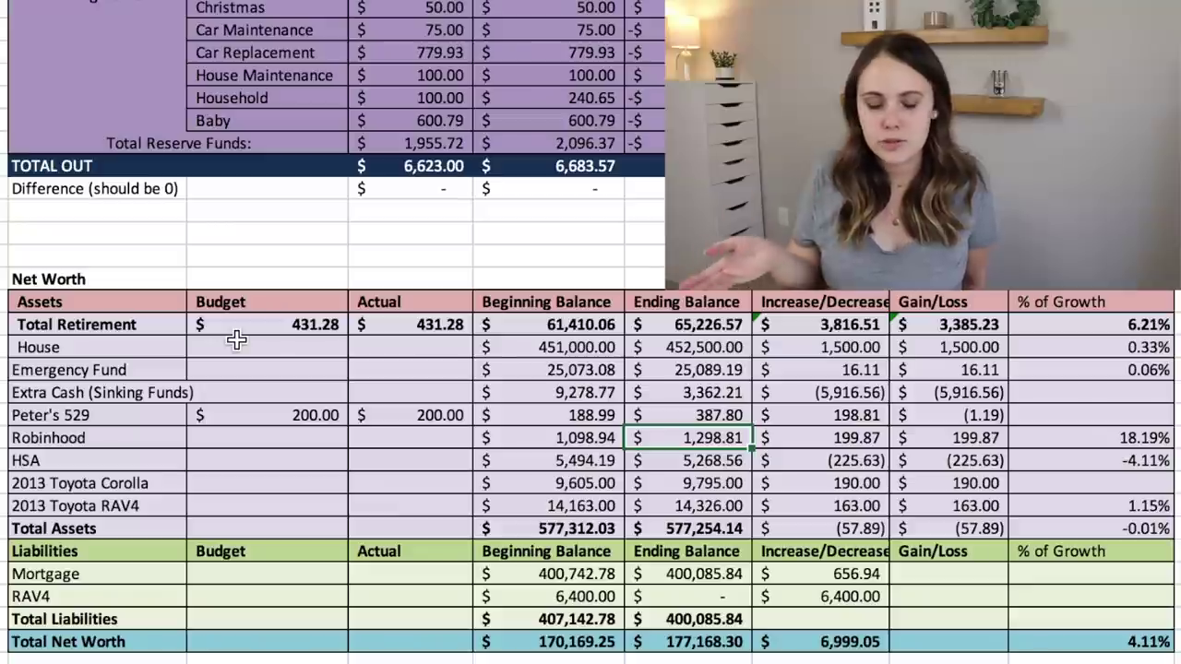
key("Left")
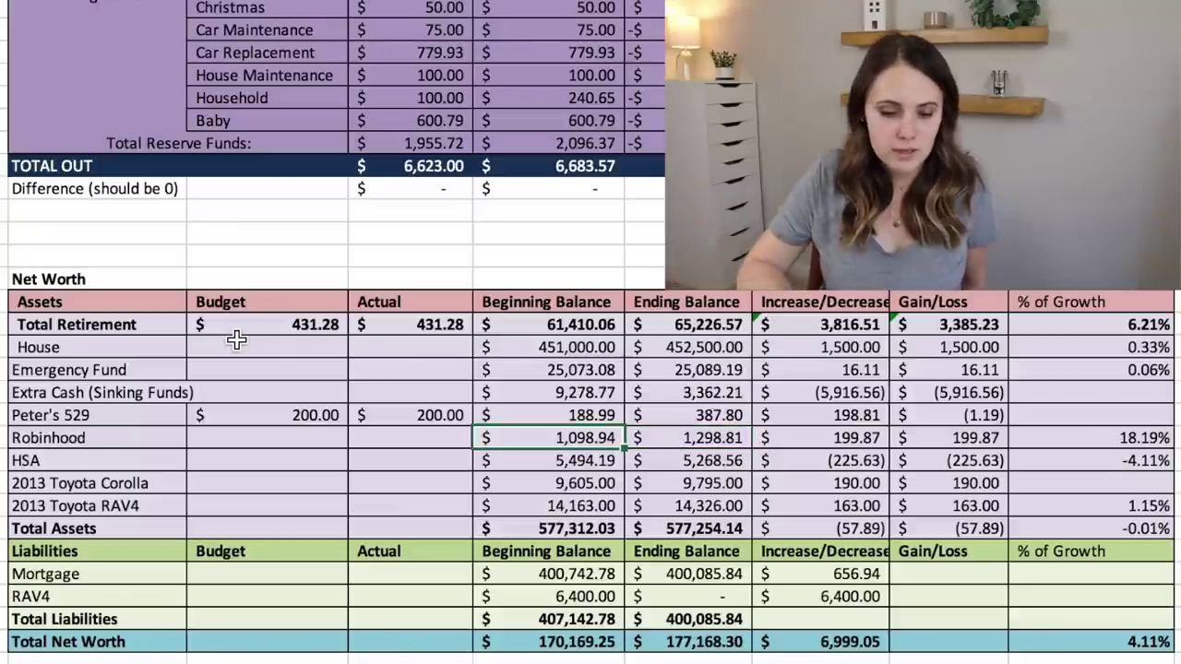
key("Right")
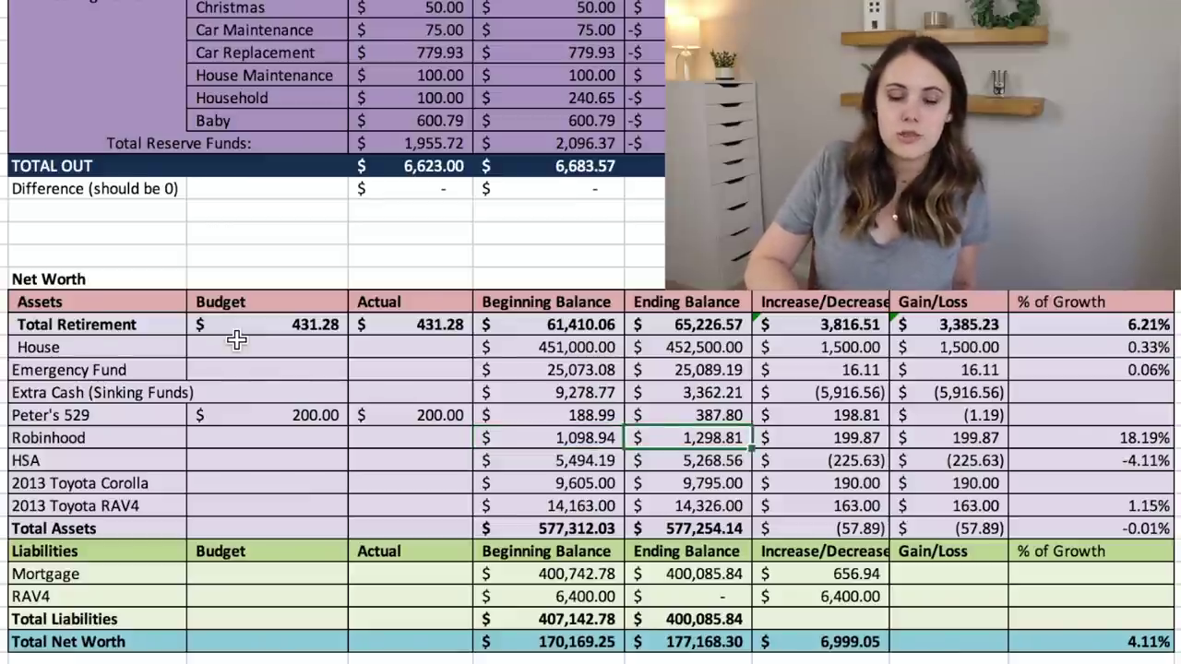
key("Down")
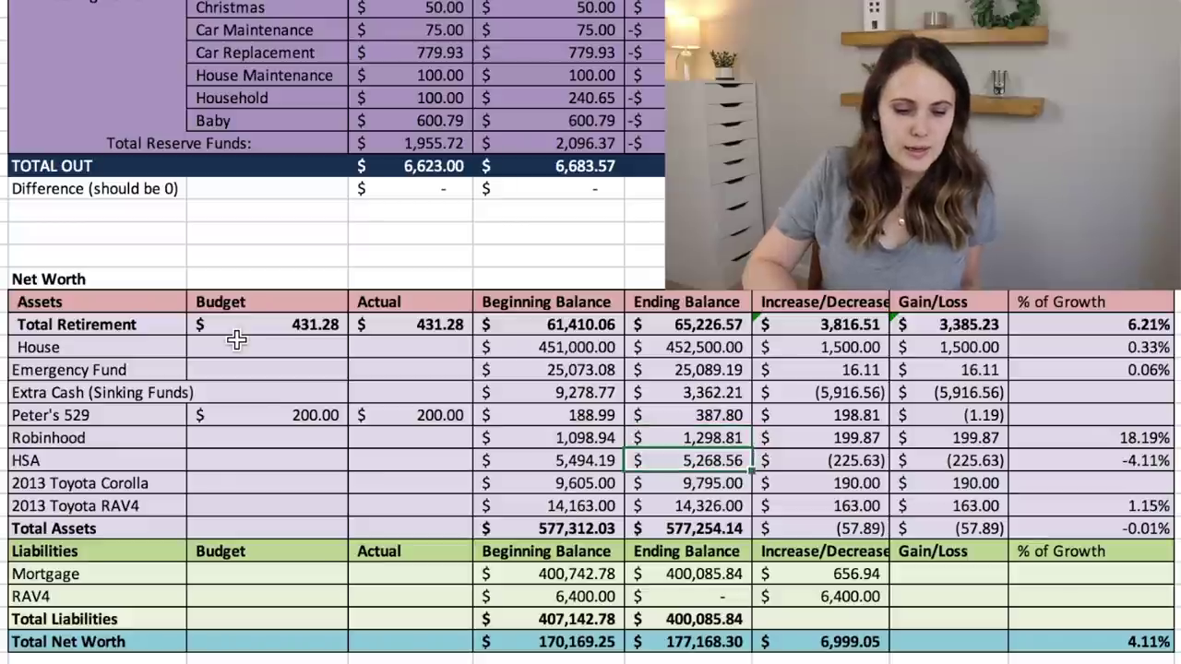
key("Left")
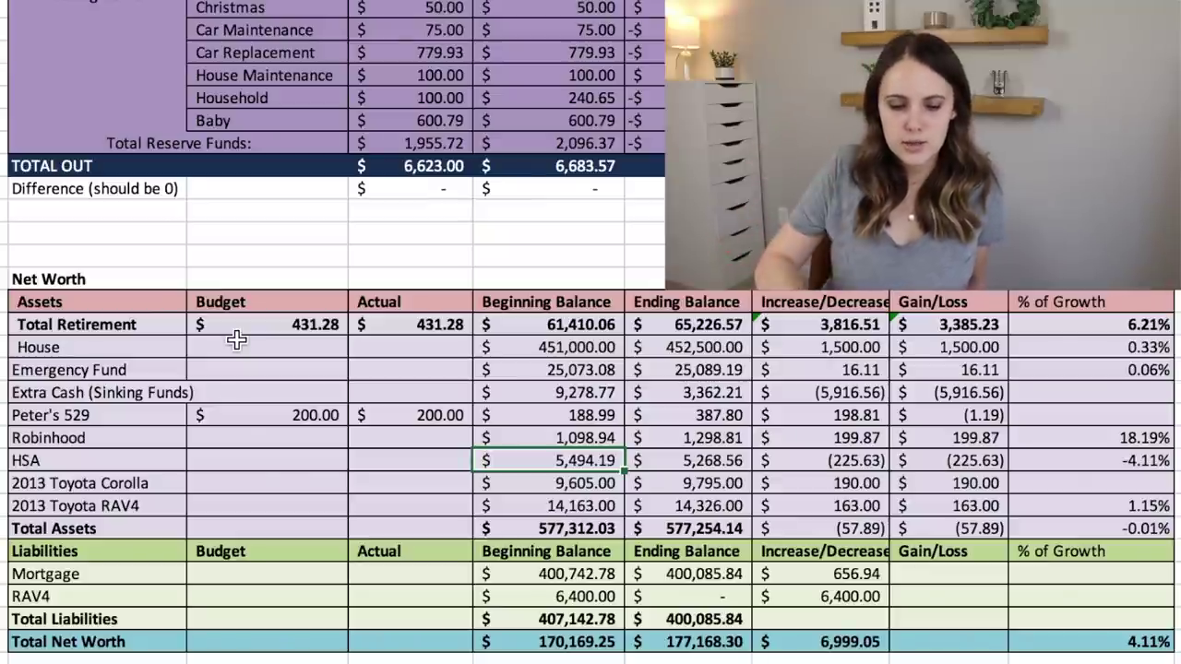
key("Right")
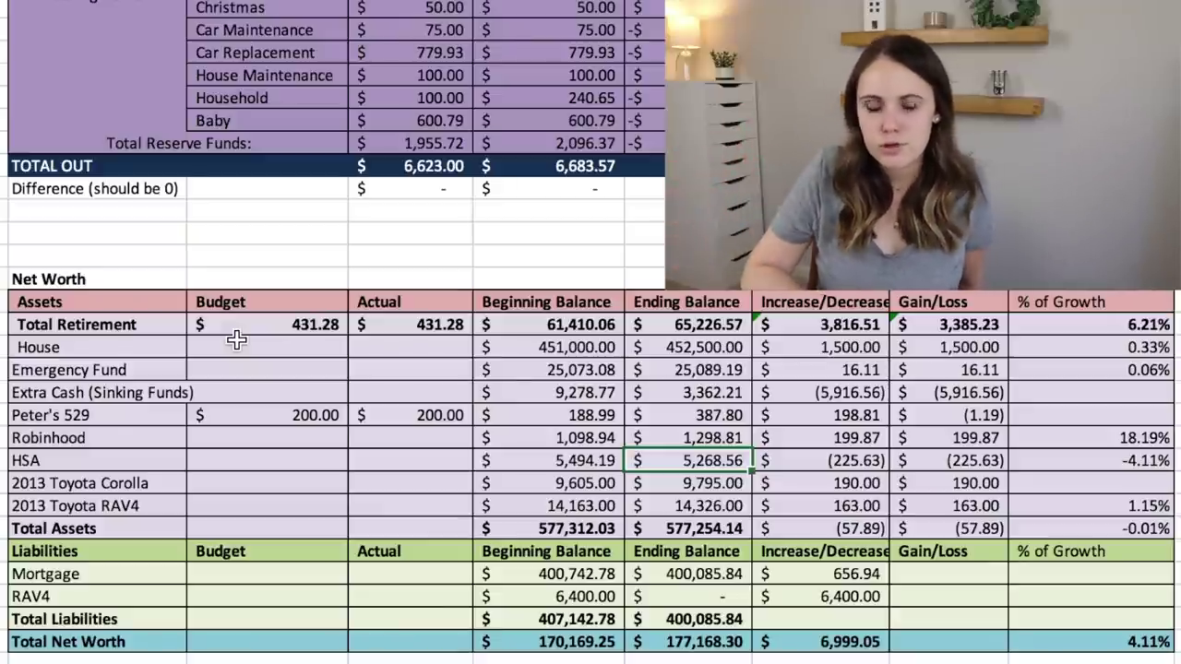
- Check the ending balances of the 2013 Toyota Corolla, 2013 Toyota RAV4 and Total Assets, plus the RAV4's increase or decrease
key("Down")
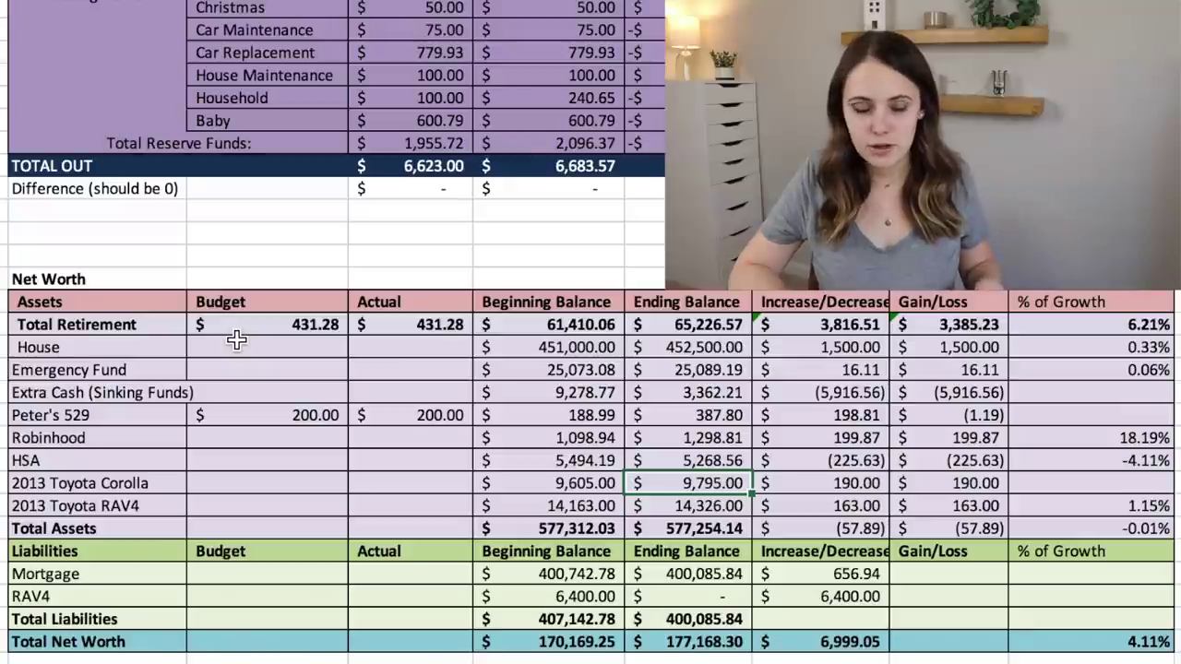
key("Down")
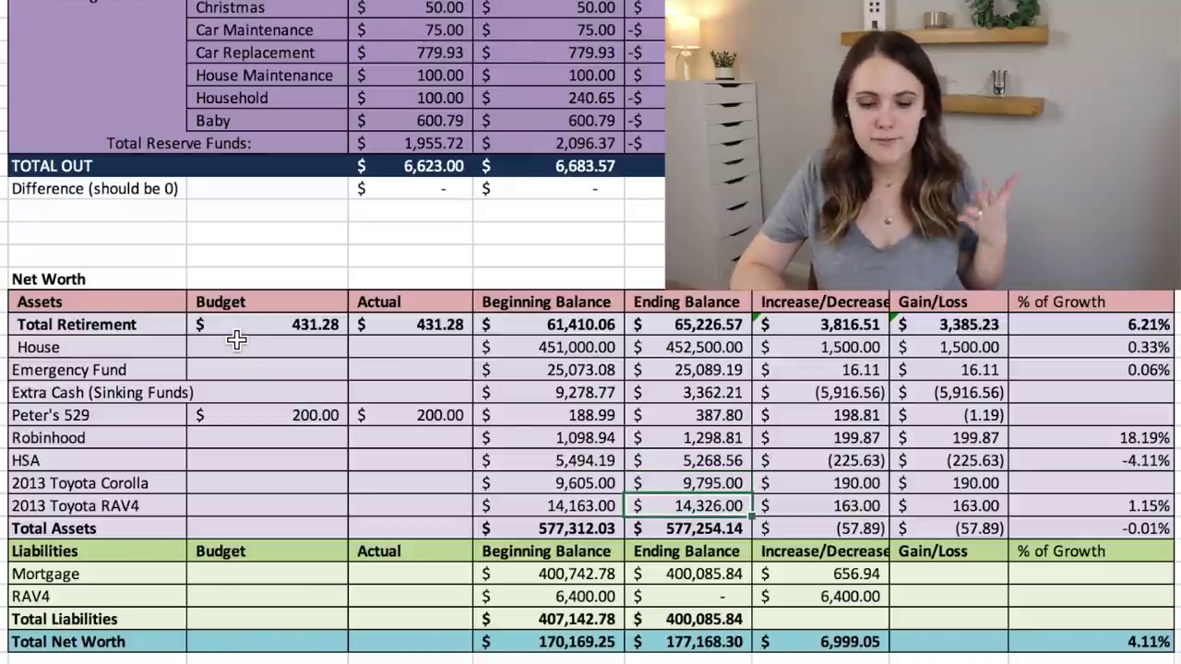
key("Right")
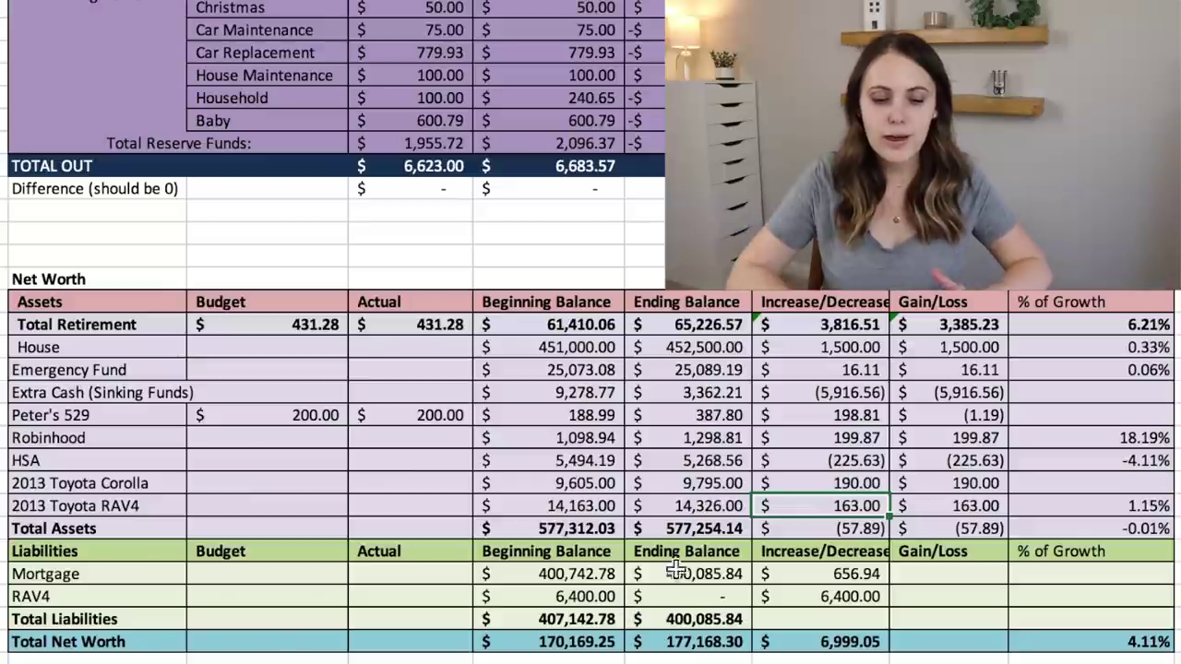
left_click(653, 529)
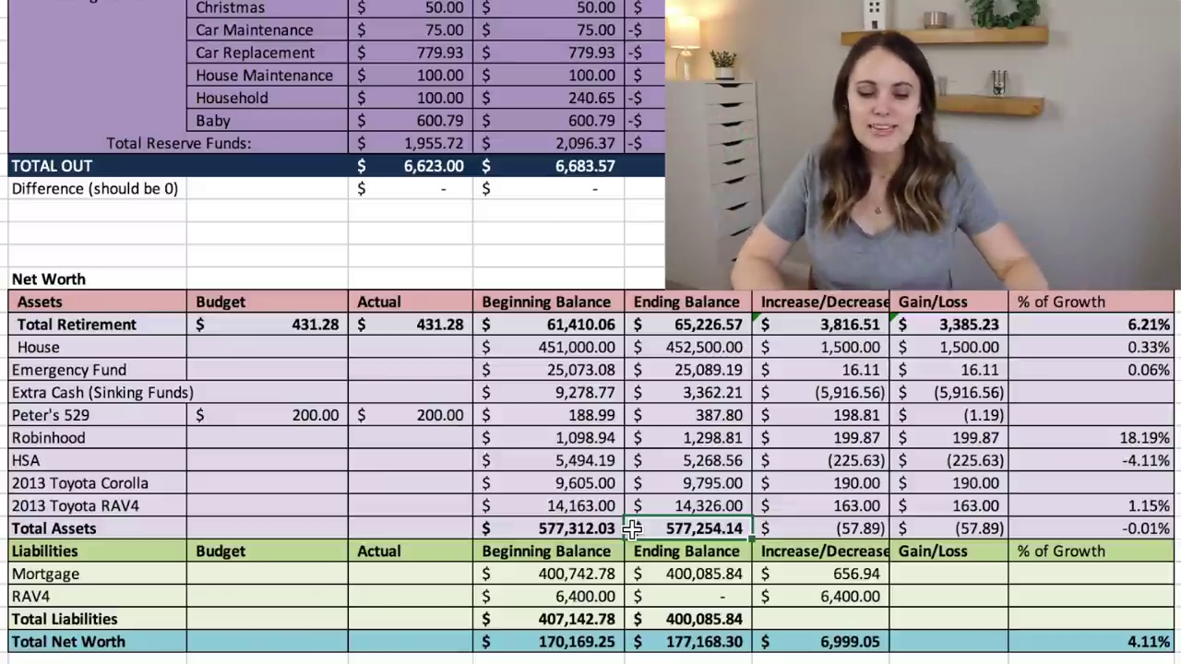
- Examine the Mortgage's ending balance and change in the liabilities, and compare the RAV4 loan's beginning and ending balances
key("Down")
key("Down")
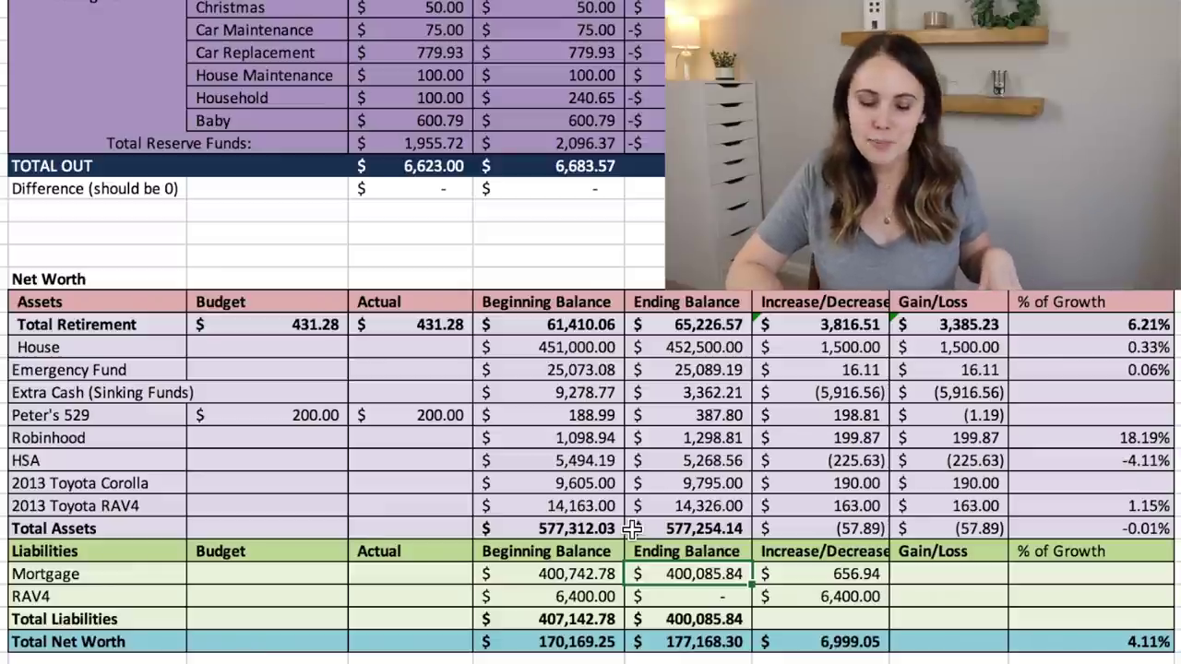
key("Right")
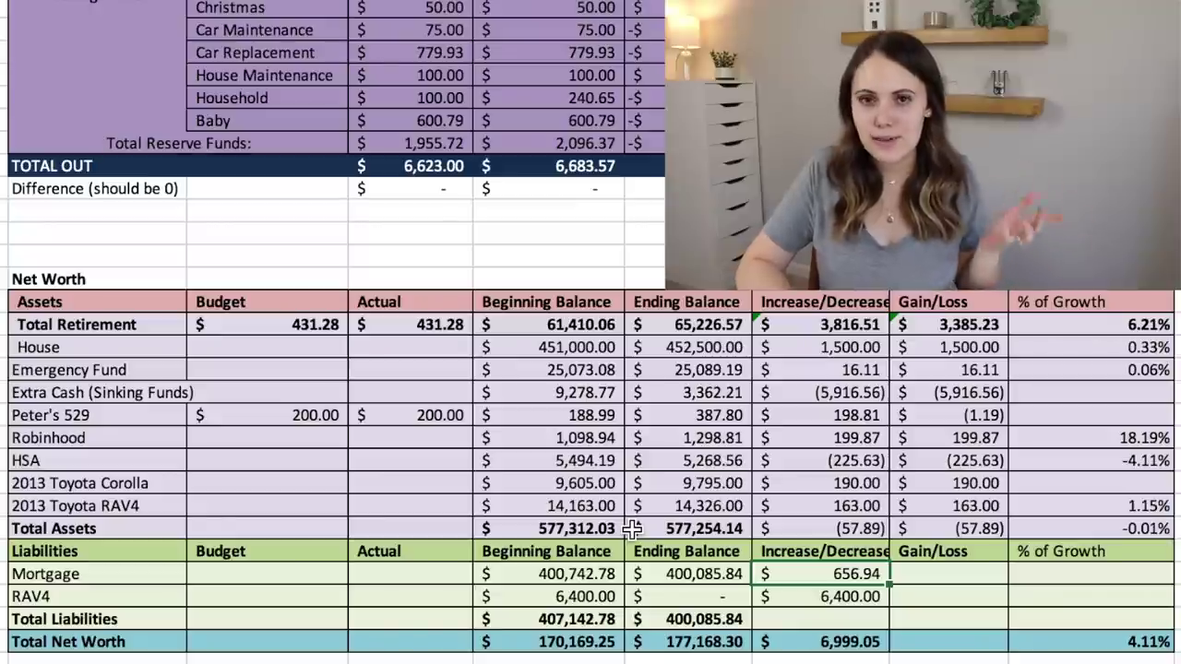
key("Left")
key("Left")
key("Down")
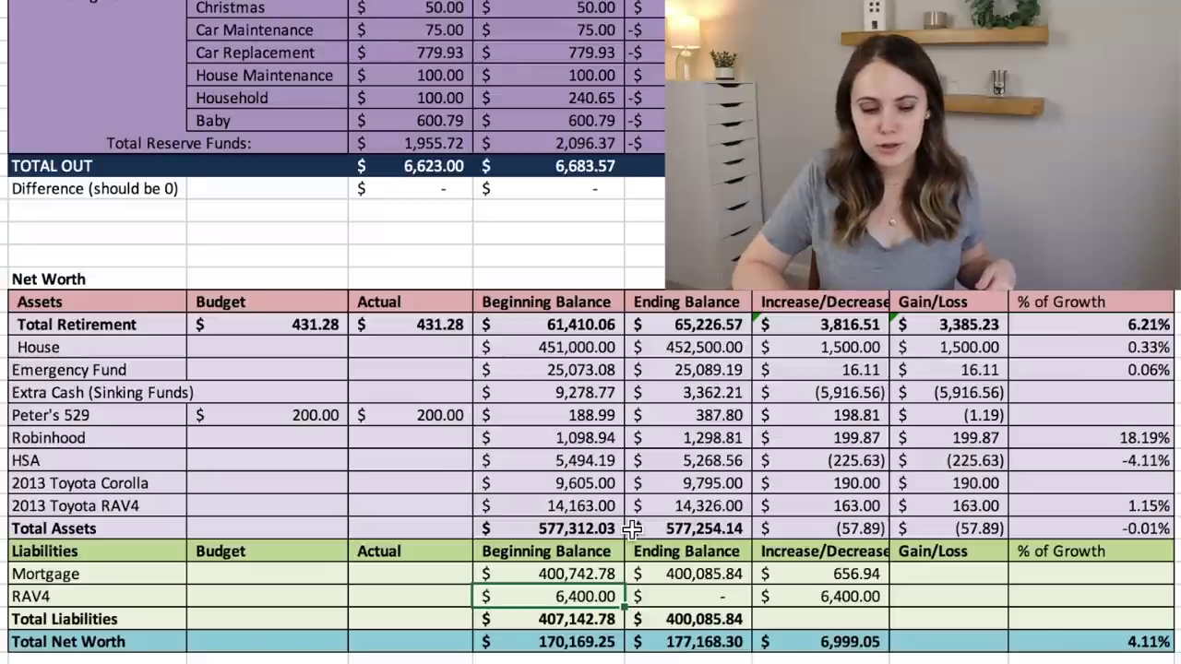
key("Right")
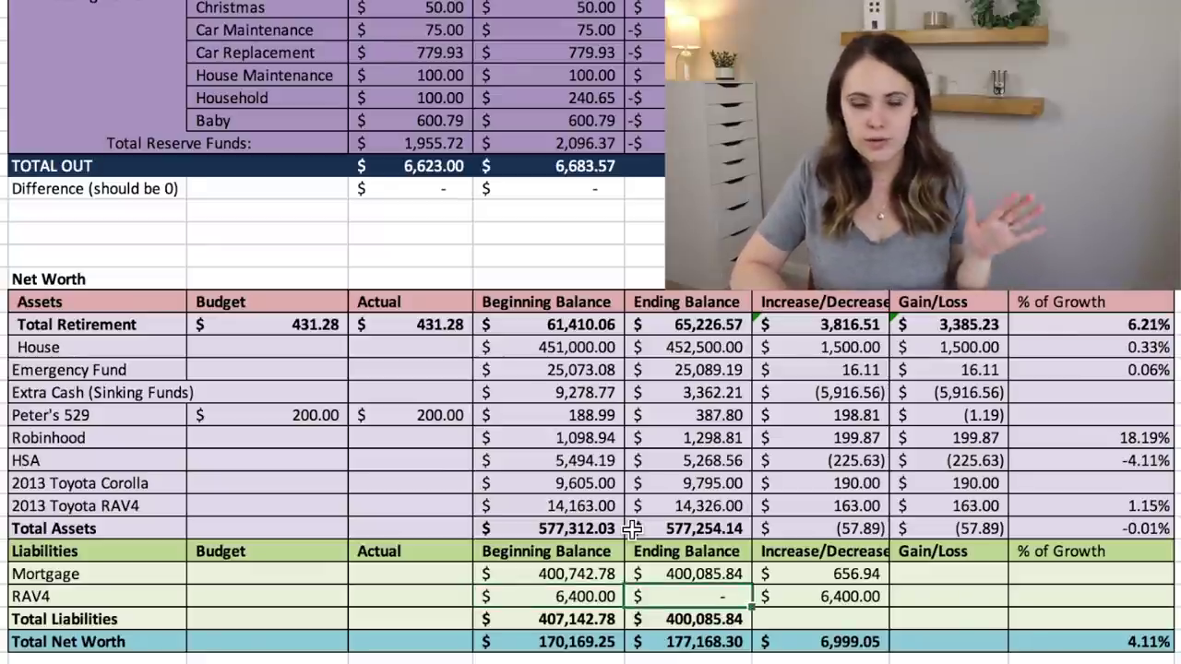
- Check the ending balances of Total Liabilities and Total Net Worth, and the net worth increase or decrease
key("Down")
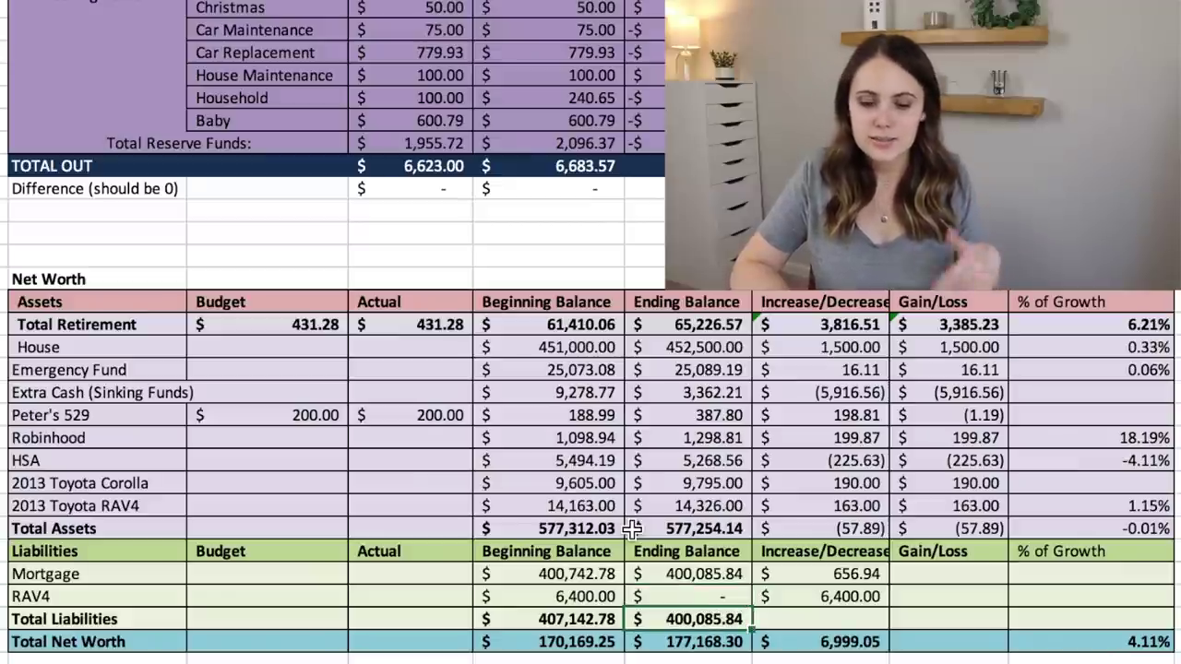
key("Down")
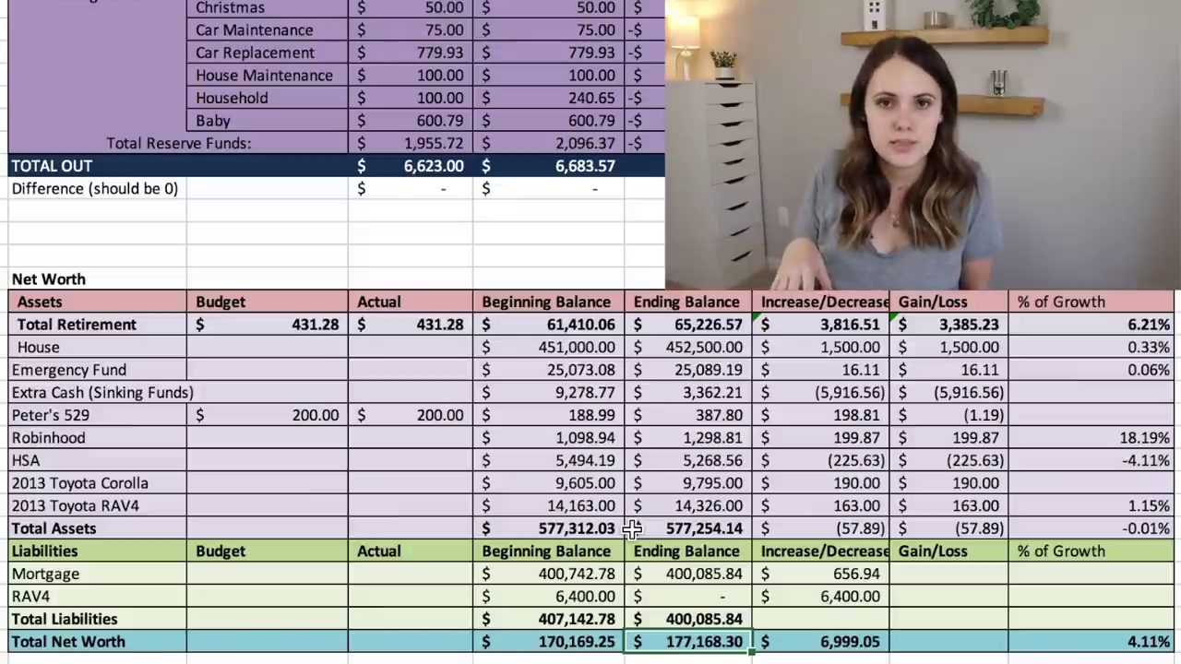
key("Right")
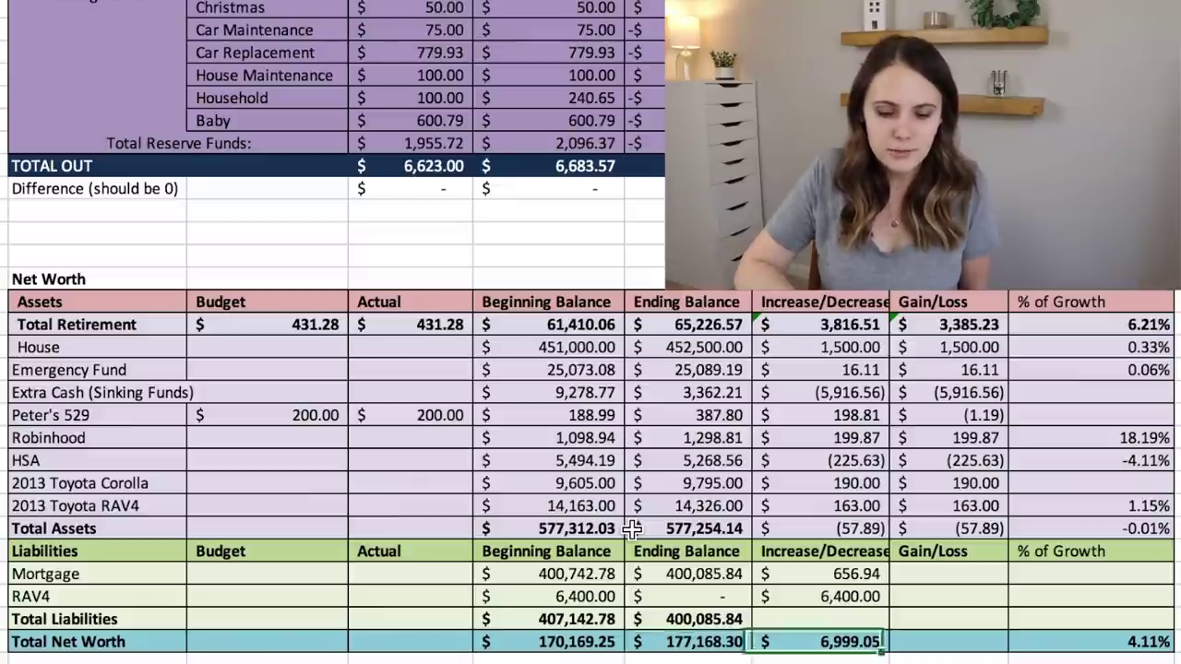